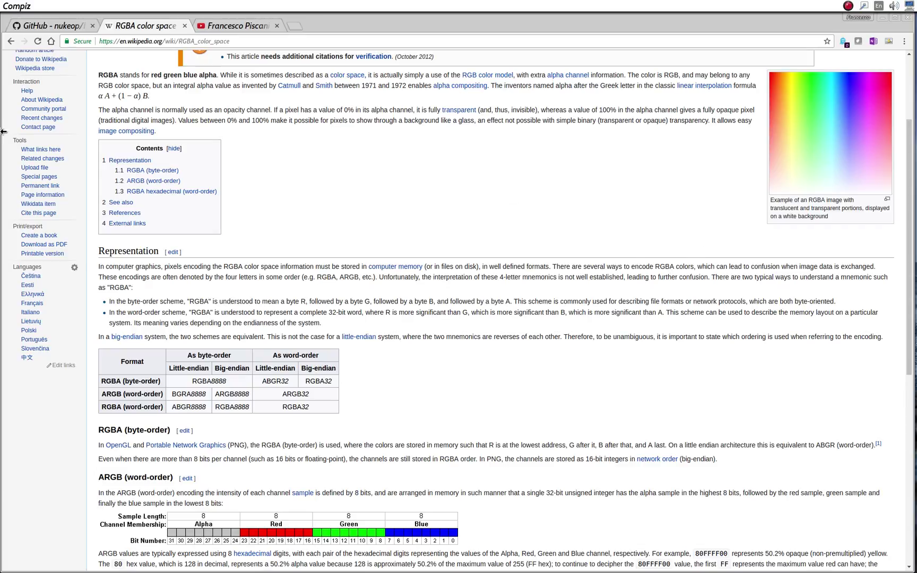
# Step: Review the RGBA article's byte-order sections, then switch to the YouTube channel tab
pyautogui.scroll(5, 373, 330)
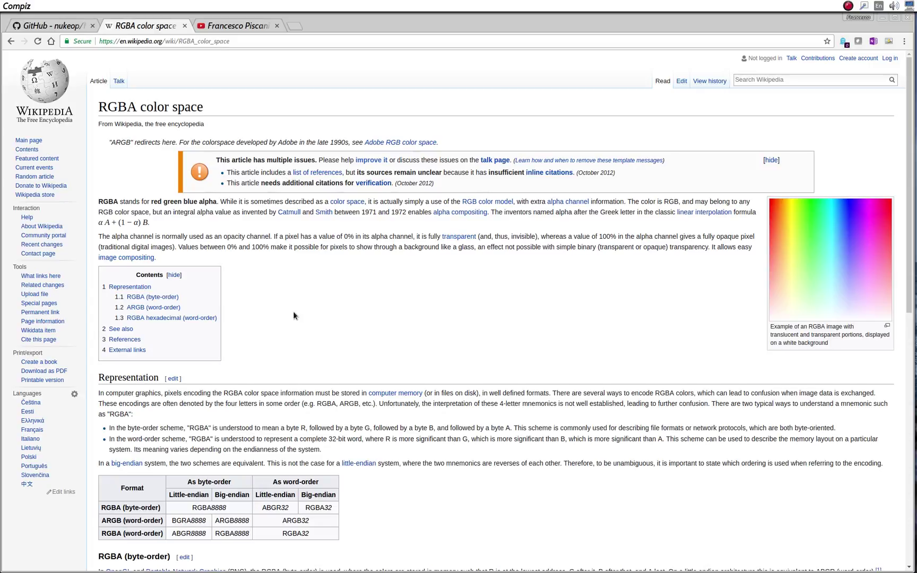
pyautogui.scroll(-3, 342, 359)
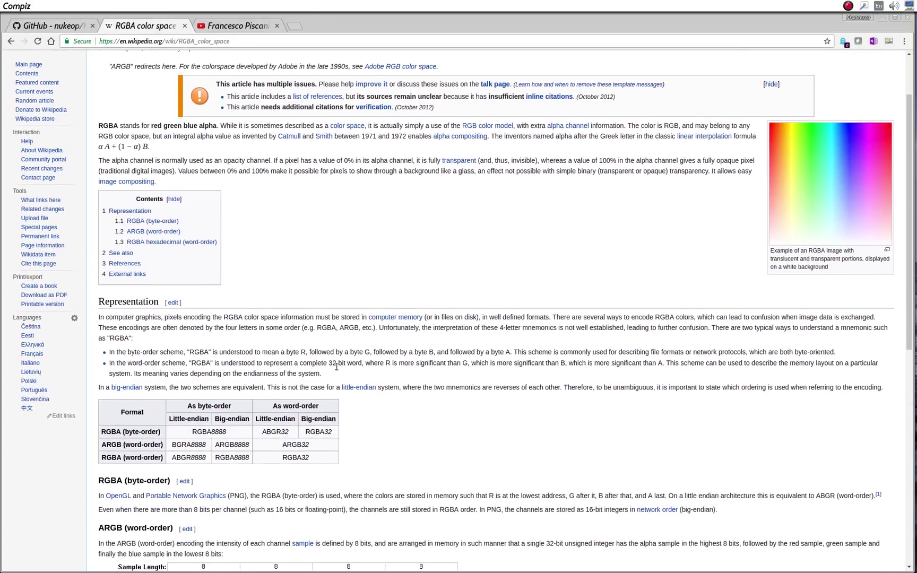
pyautogui.scroll(3, 336, 366)
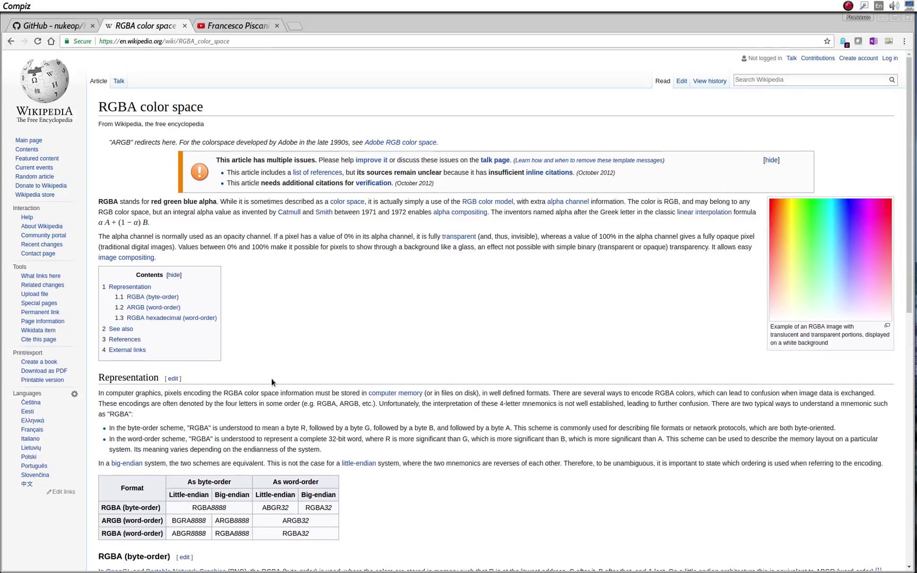
pyautogui.scroll(-5, 327, 396)
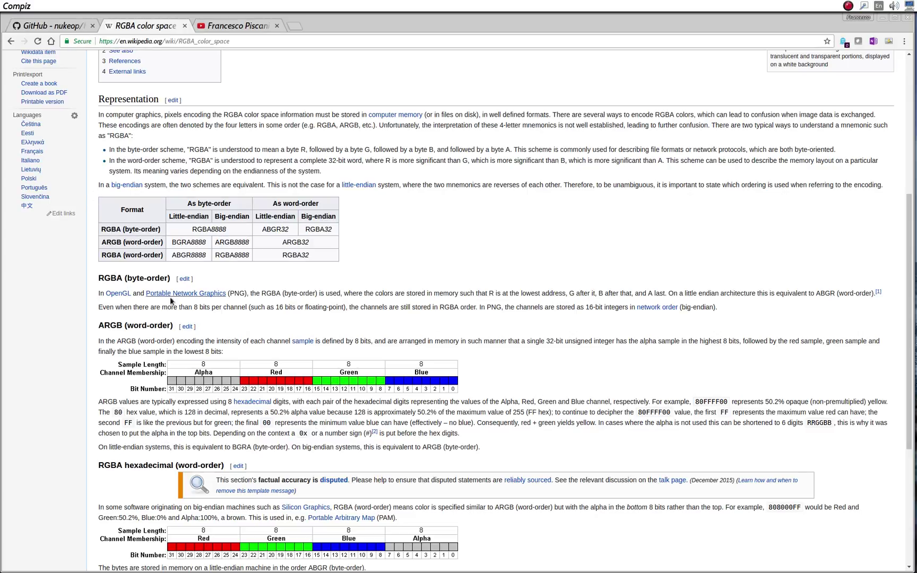
pyautogui.scroll(-3, 170, 301)
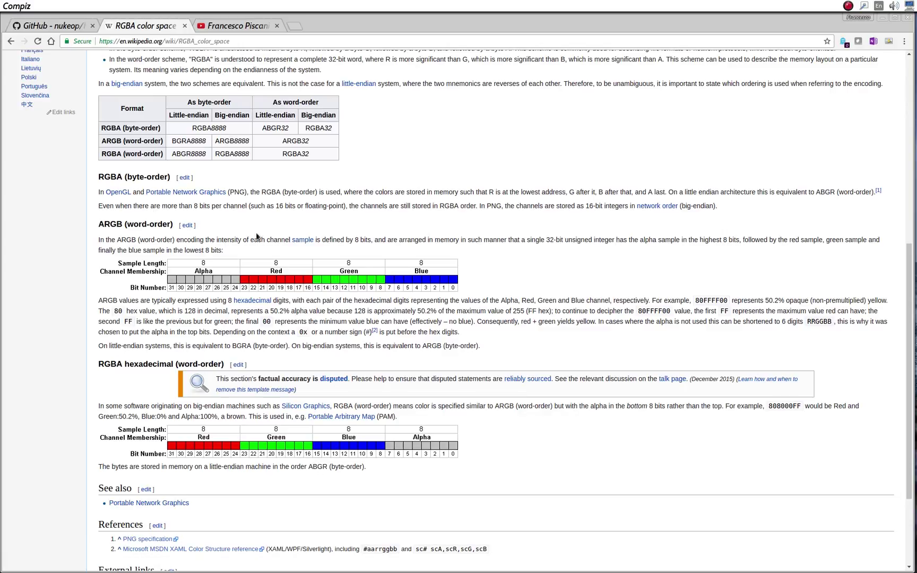
pyautogui.scroll(3, 269, 327)
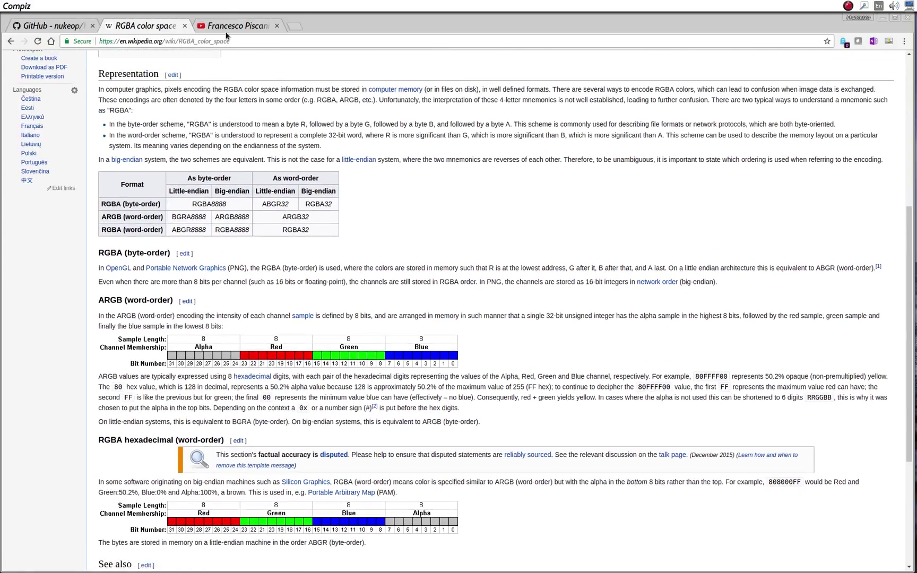
pyautogui.click(225, 30)
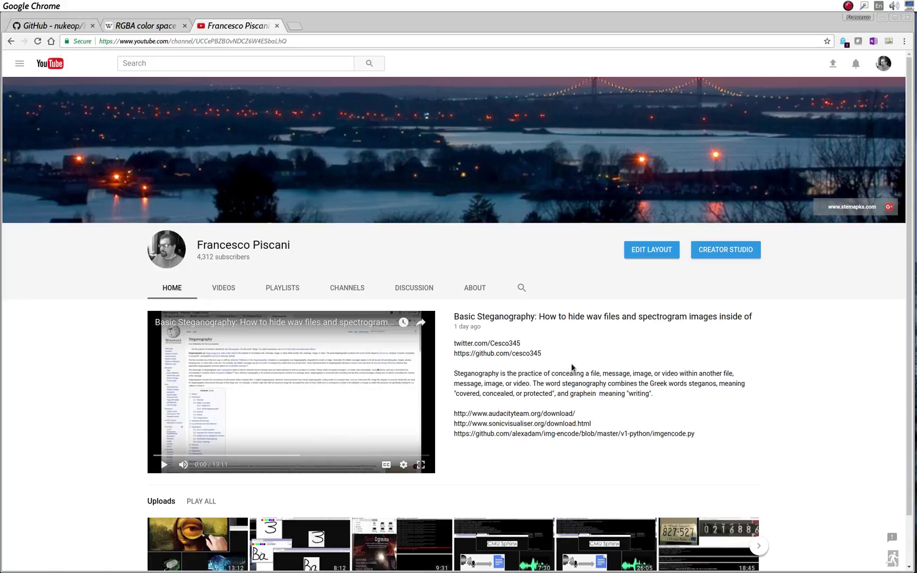
# Step: Raise the Terminal in the tutorial folder and launch GIMP 2.8 from the Unity launcher
pyautogui.moveTo(15, 325)
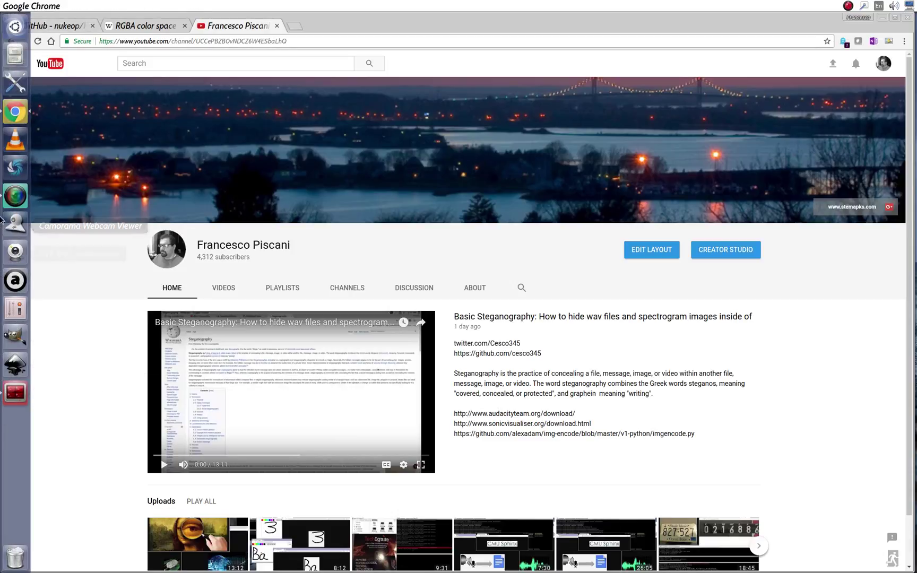
pyautogui.click(15, 392)
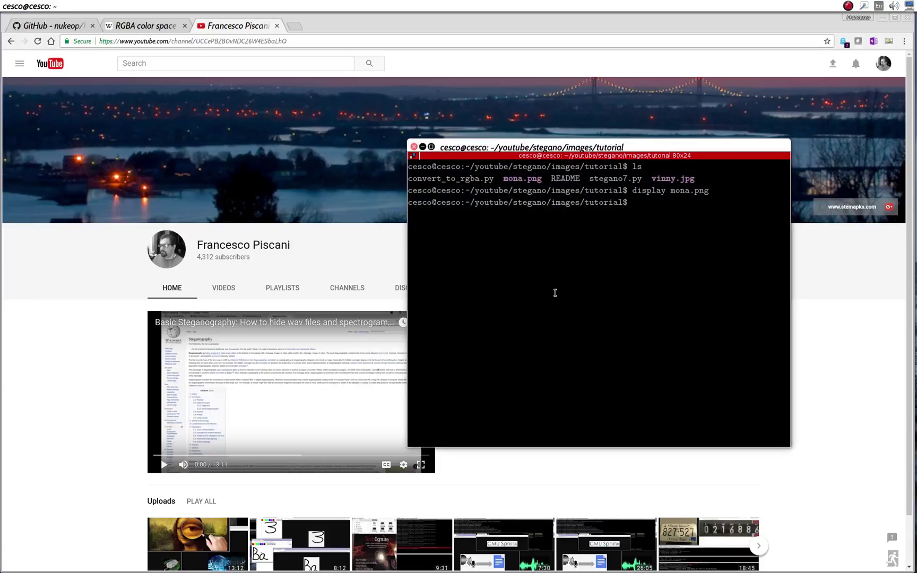
pyautogui.moveTo(3, 307)
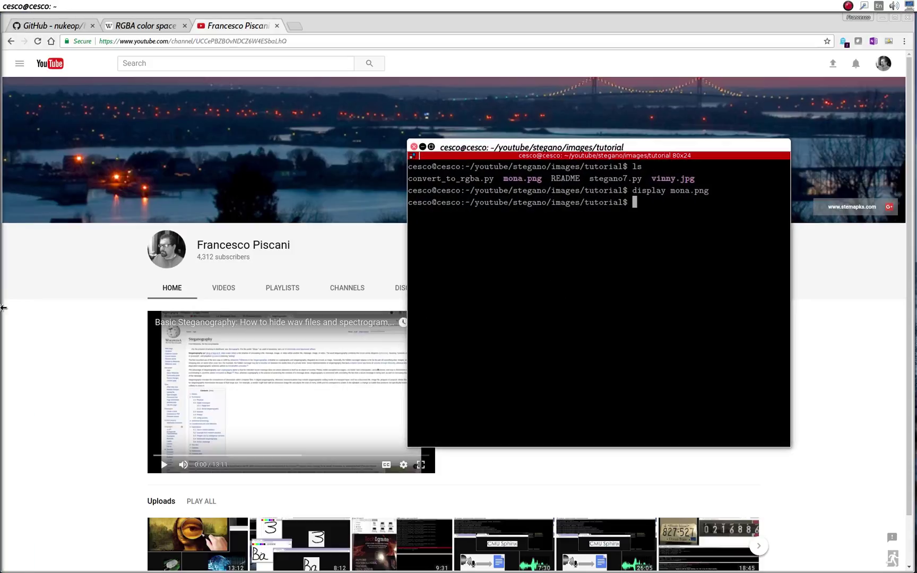
pyautogui.moveTo(2, 432)
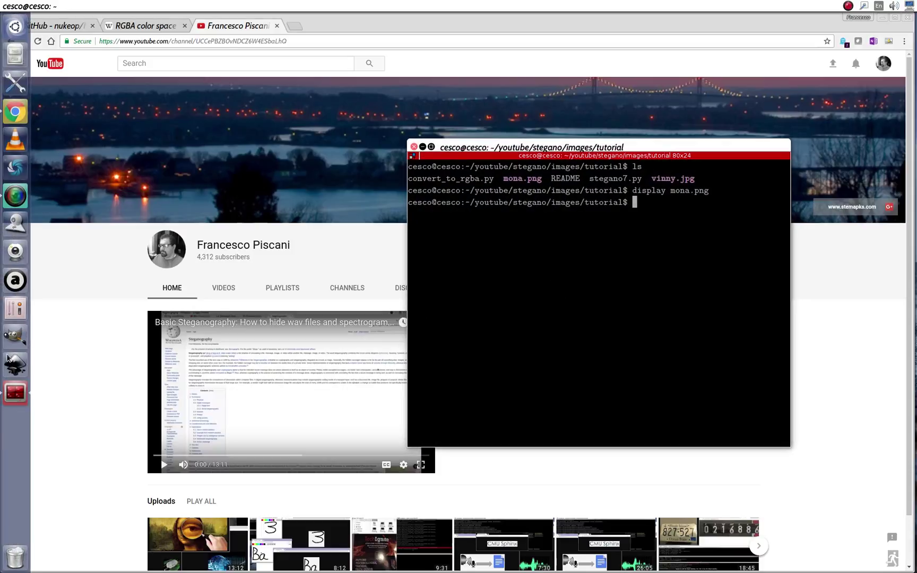
pyautogui.click(12, 340)
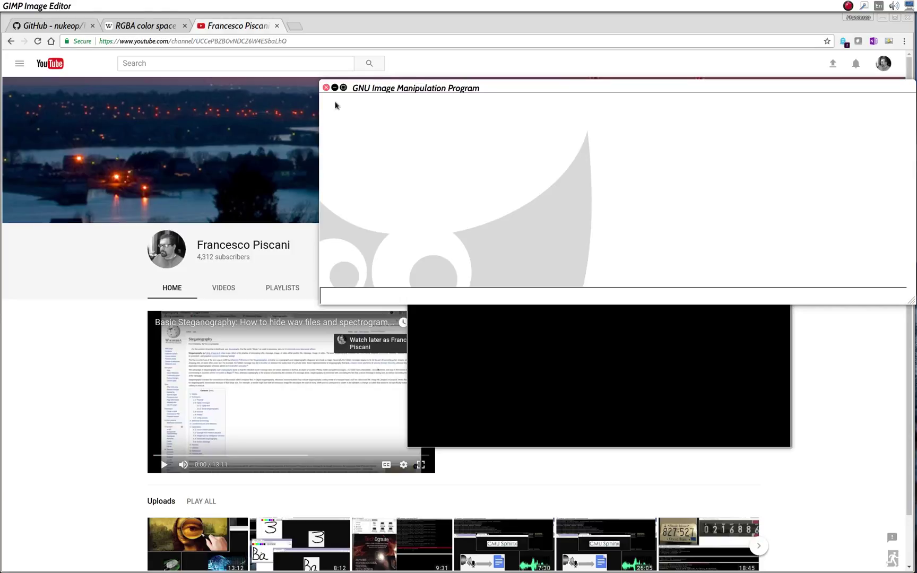
# Step: Open mona.png from cesco/youtube/stegano/images/tutorial in GIMP as a 360×397 RGB image
pyautogui.moveTo(14, 5)
pyautogui.click(38, 7)
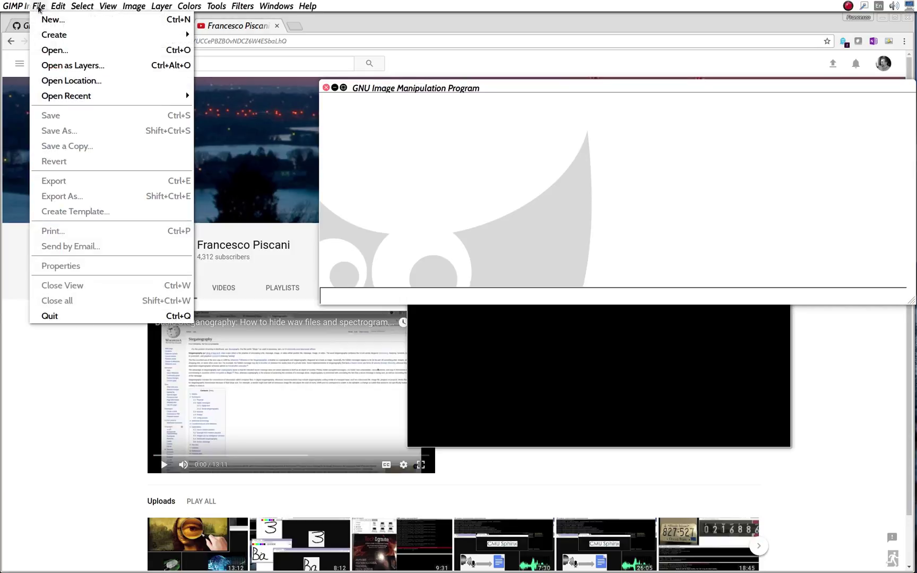
pyautogui.click(59, 50)
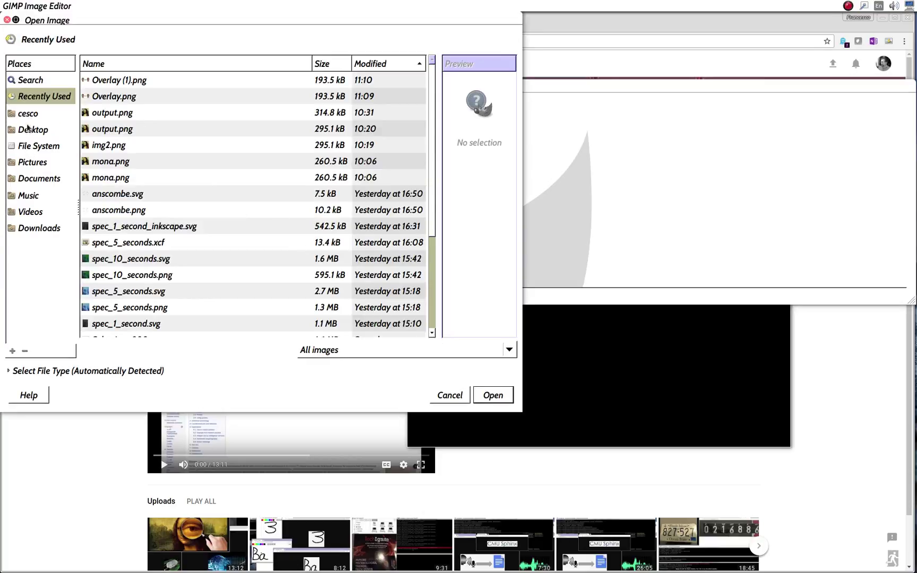
pyautogui.click(25, 110)
pyautogui.doubleClick(100, 97)
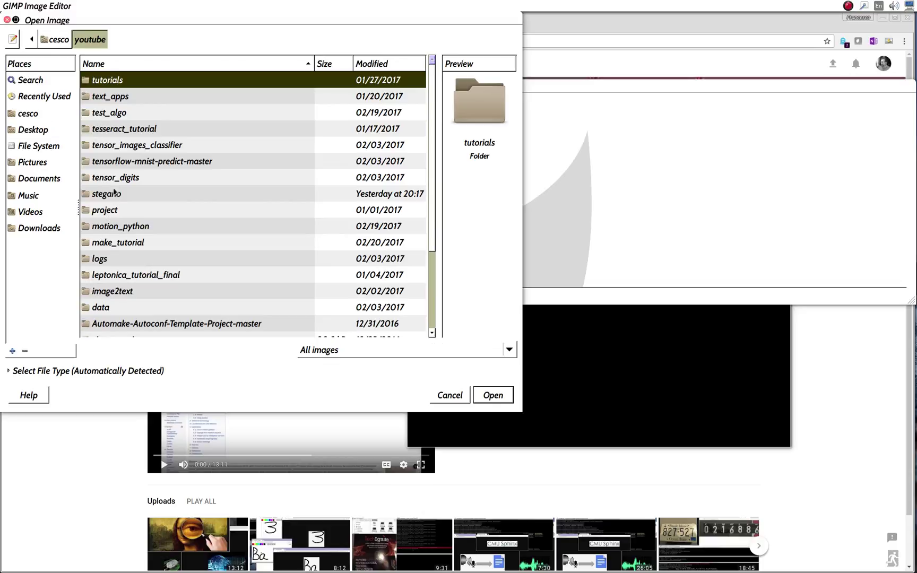
pyautogui.doubleClick(101, 195)
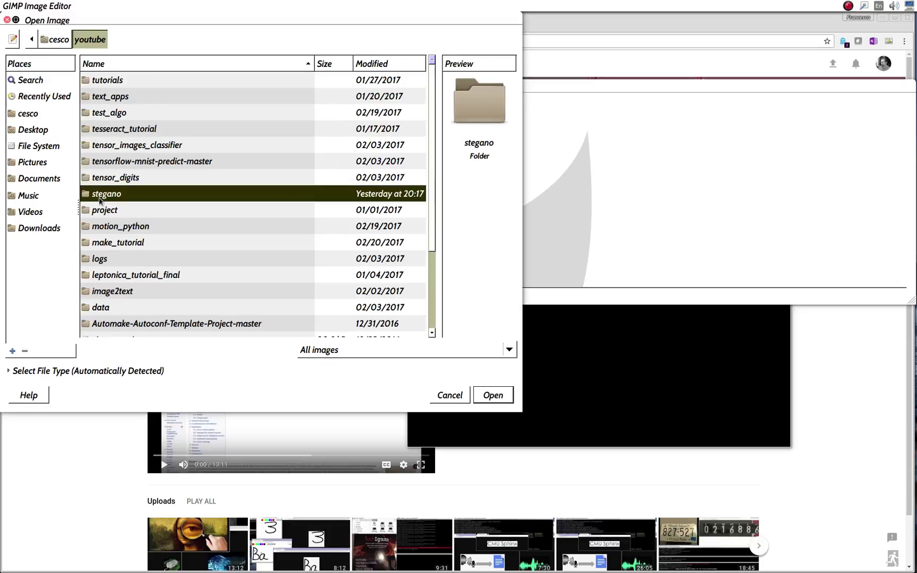
pyautogui.doubleClick(101, 113)
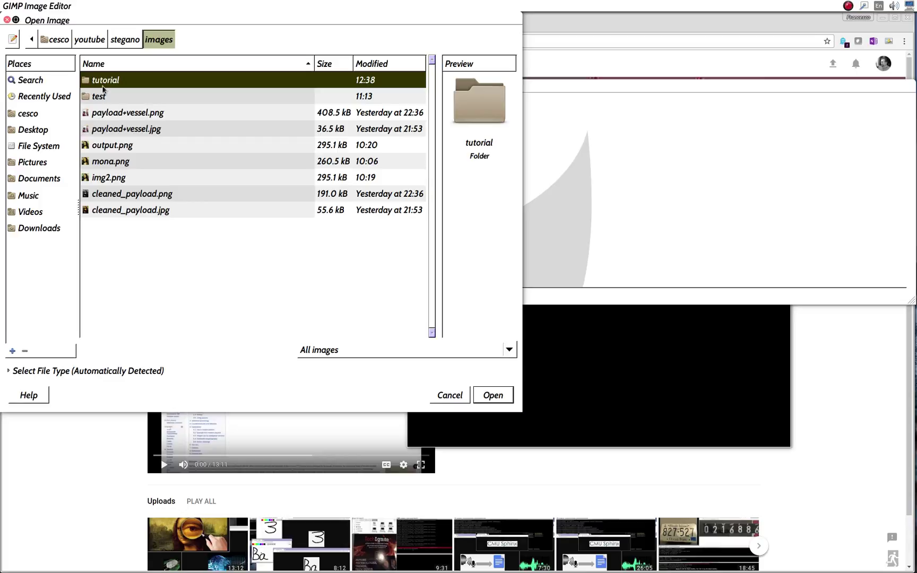
pyautogui.doubleClick(106, 79)
pyautogui.click(108, 98)
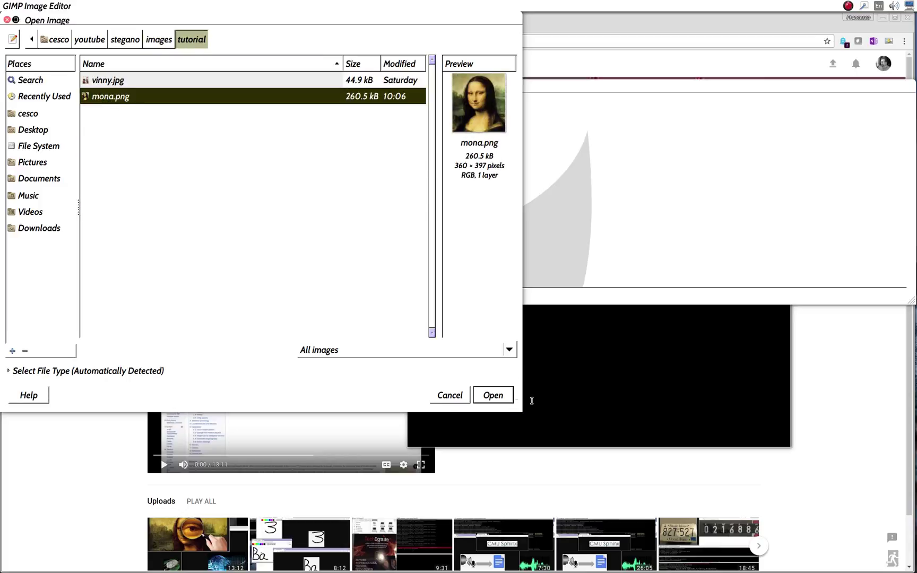
pyautogui.click(496, 395)
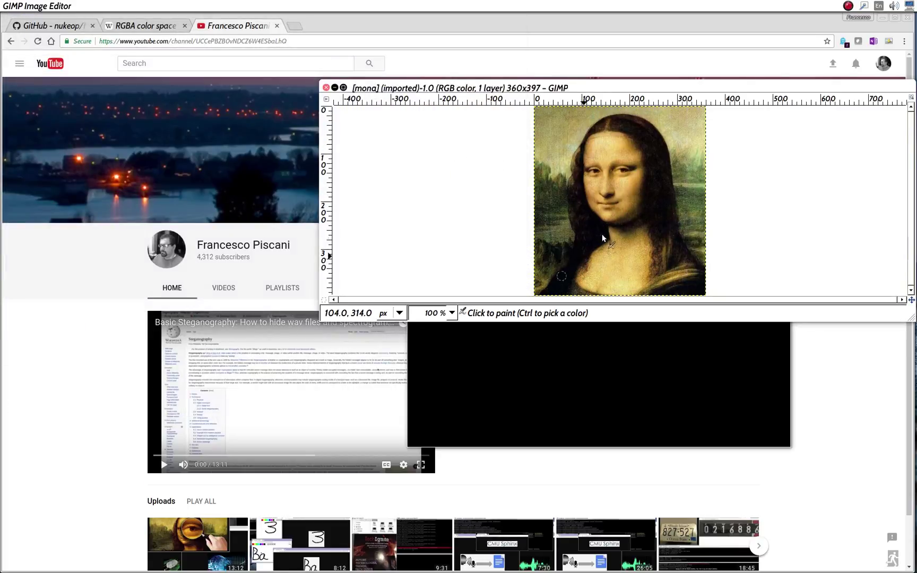
# Step: From the Terminal, run 'display mona.png' to view the image in ImageMagick
pyautogui.click(529, 397)
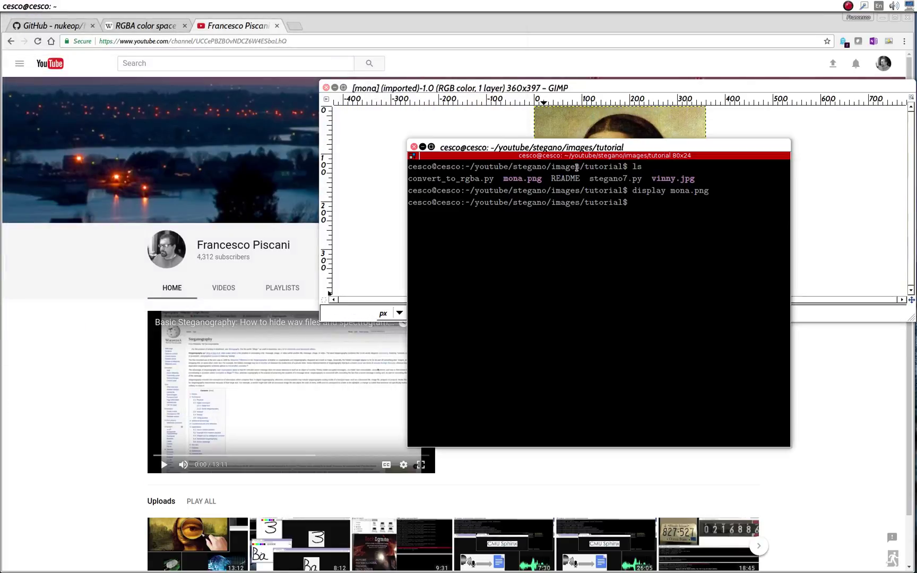
pyautogui.moveTo(579, 147); pyautogui.dragTo(594, 256)
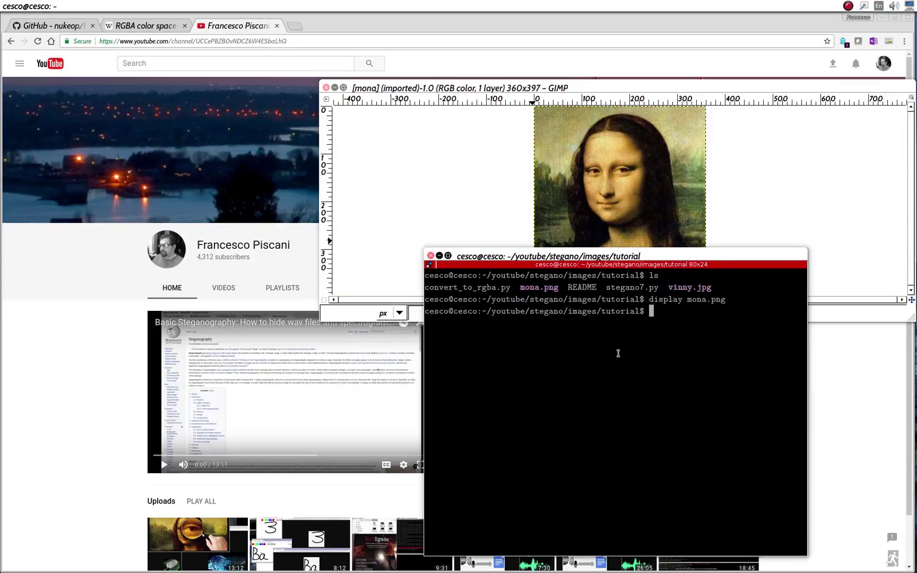
pyautogui.write('display mona.png')
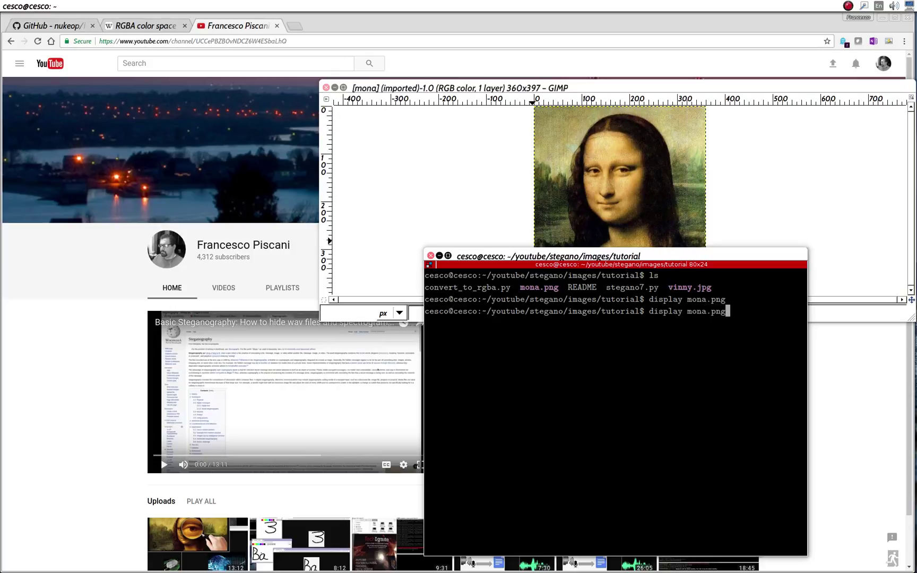
pyautogui.press('Return')
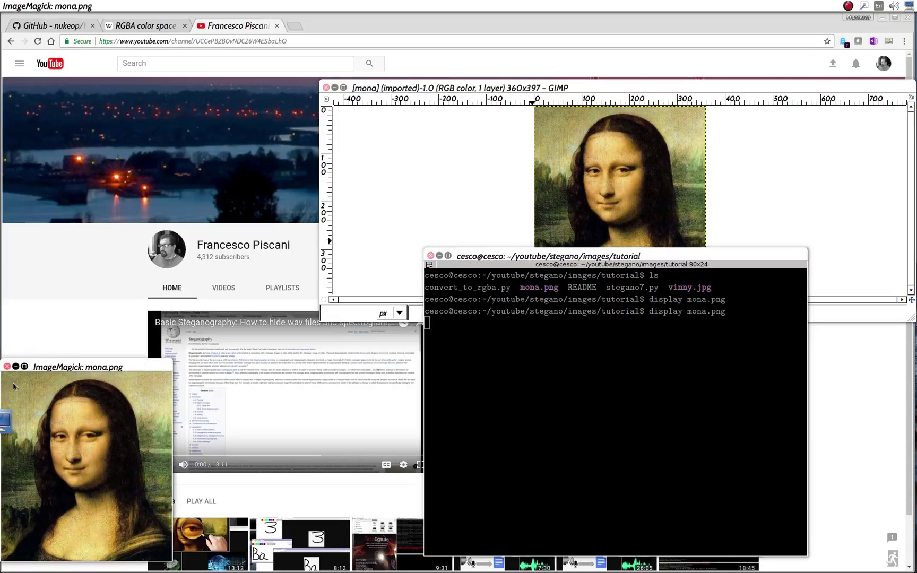
# Step: Show mona.png's Image Info, confirming sRGB 8-bit red, green, blue channels with no alpha
pyautogui.moveTo(117, 370); pyautogui.dragTo(304, 250)
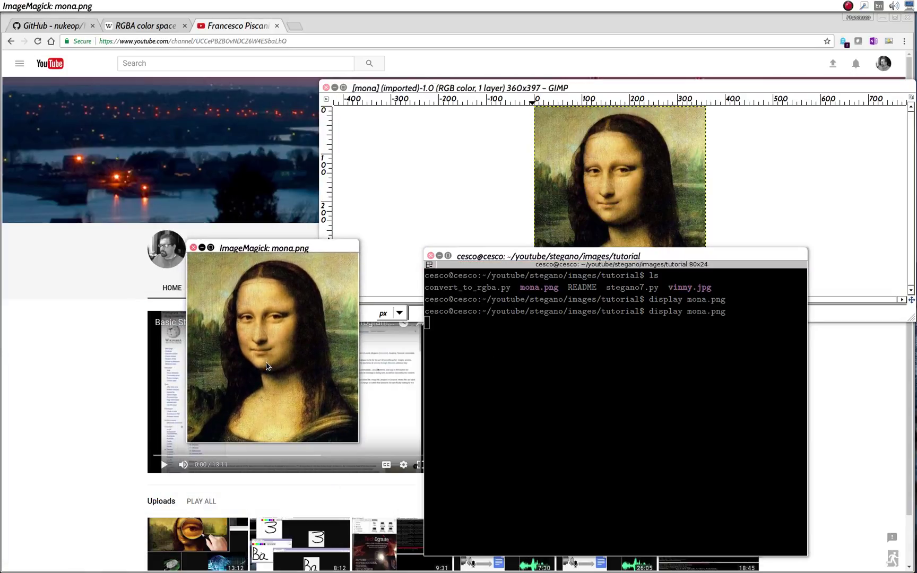
pyautogui.click(269, 362)
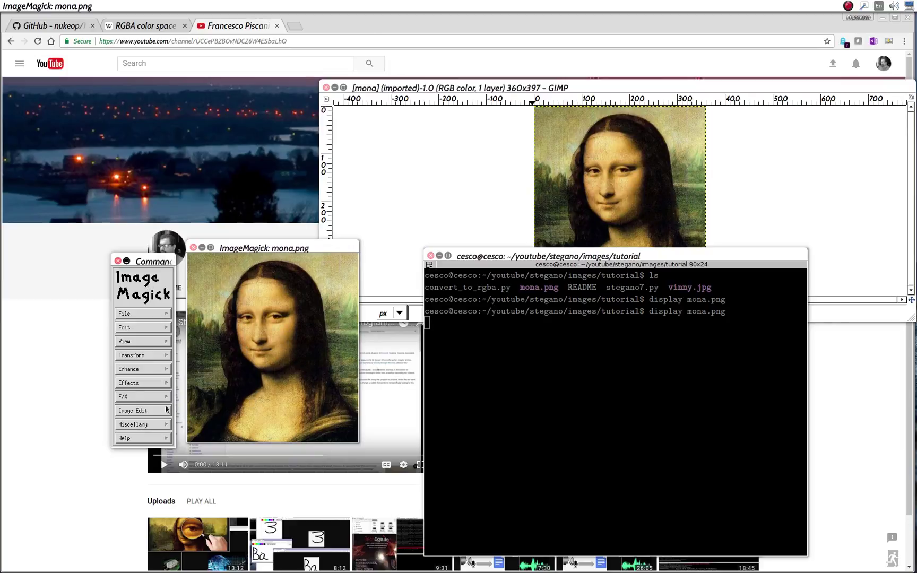
pyautogui.click(153, 429)
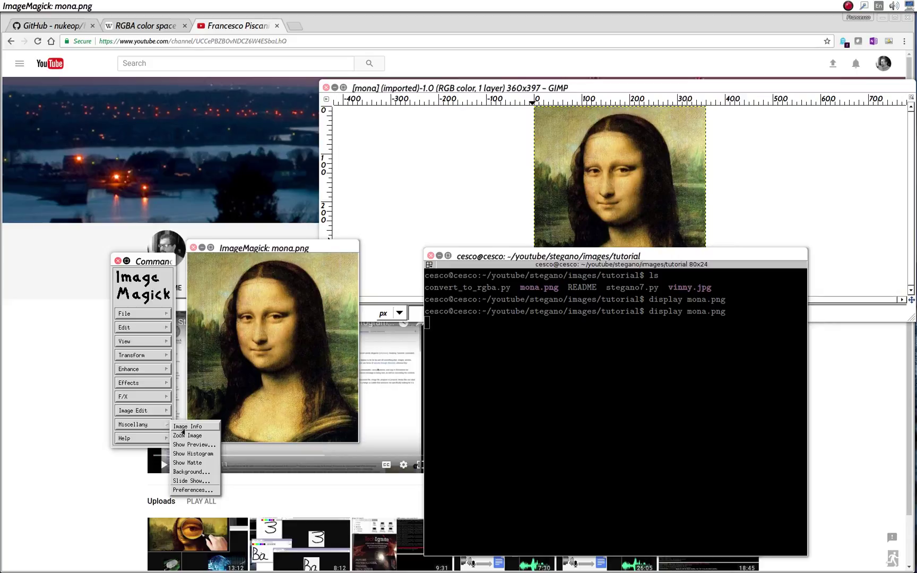
pyautogui.moveTo(345, 301); pyautogui.dragTo(332, 214)
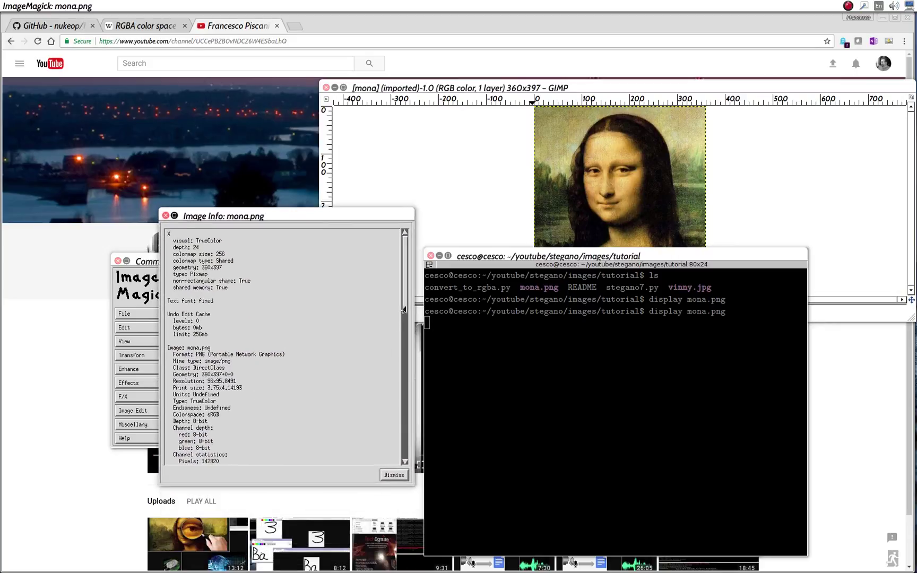
pyautogui.moveTo(403, 313); pyautogui.dragTo(402, 342)
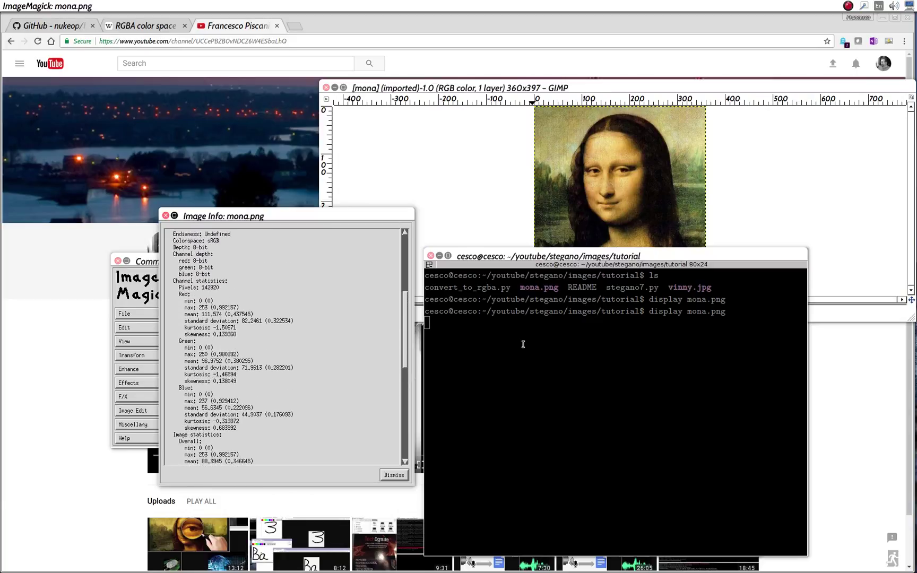
pyautogui.click(505, 222)
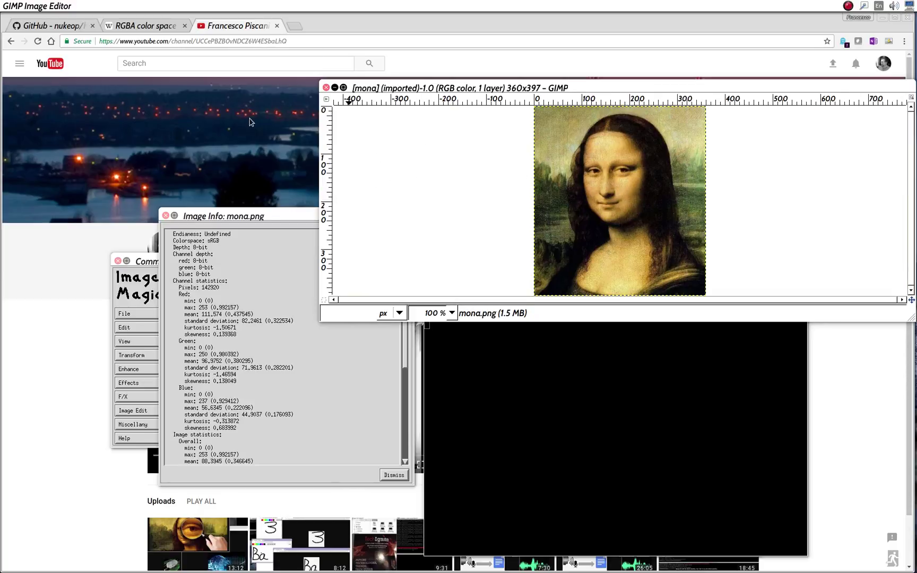
# Step: Add an alpha channel to the mona layer via Layer > Transparency > Add Alpha Channel
pyautogui.moveTo(67, 10)
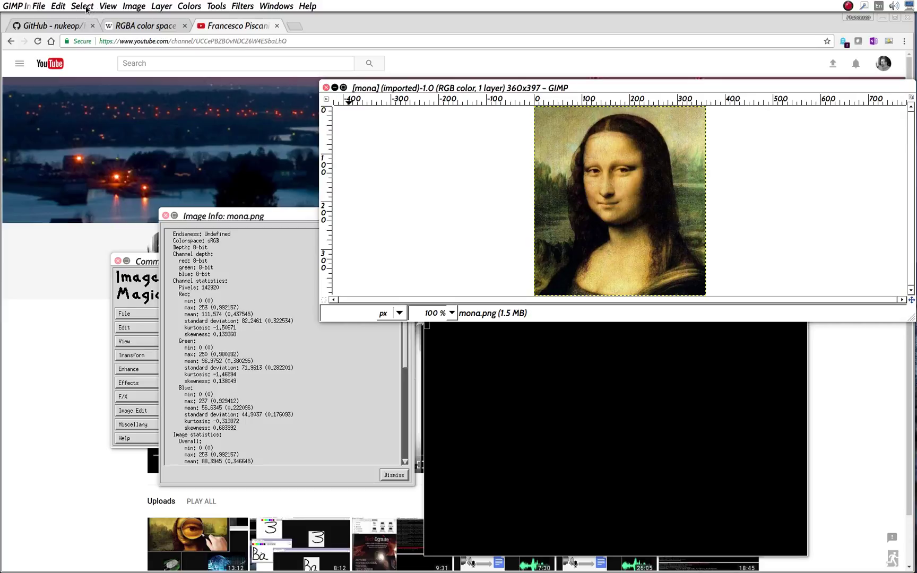
pyautogui.click(162, 6)
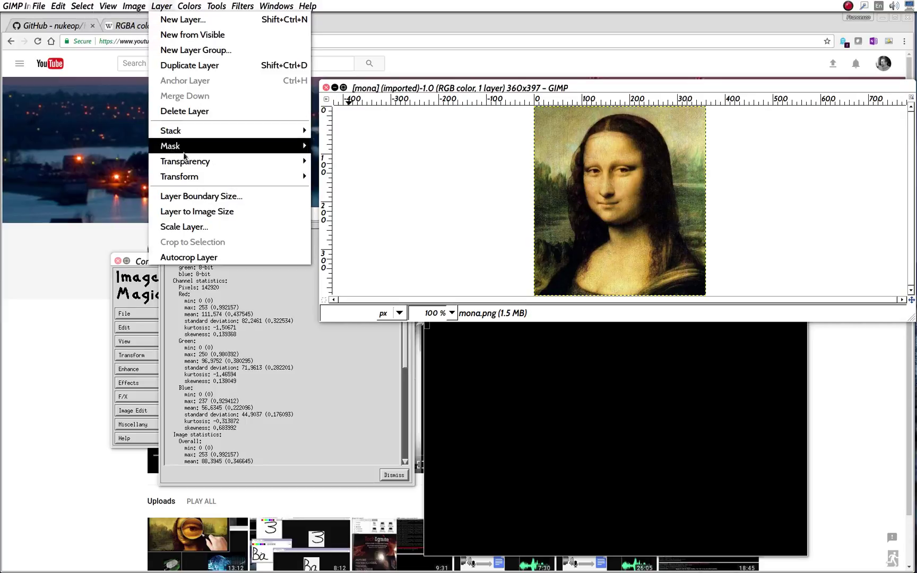
pyautogui.moveTo(208, 165)
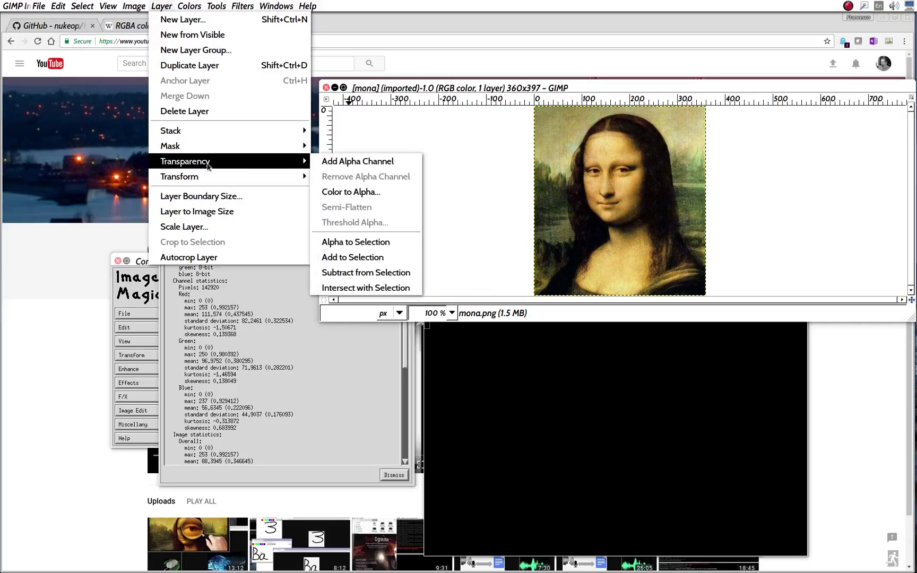
pyautogui.click(356, 165)
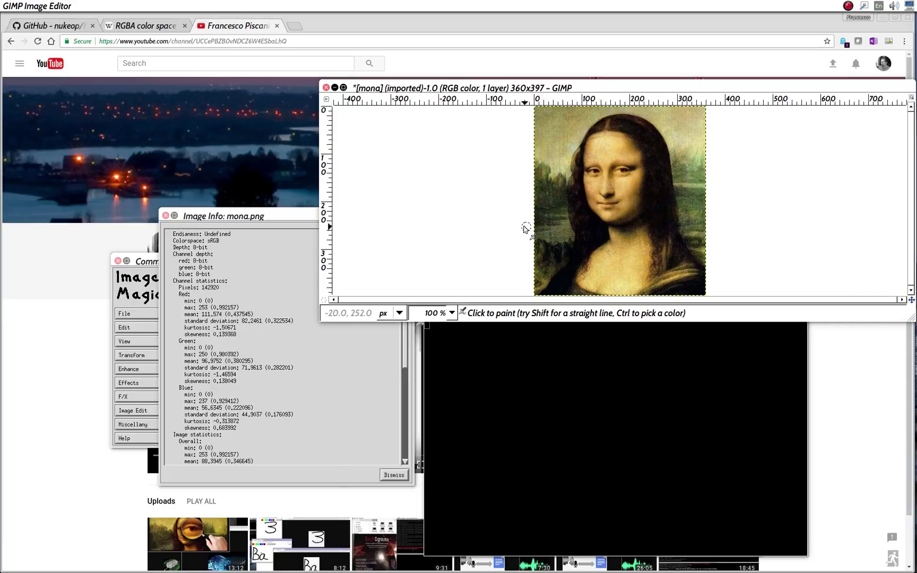
# Step: Bring up GIMP's Export Image dialog after backing out of the Save dialog
pyautogui.moveTo(9, 6)
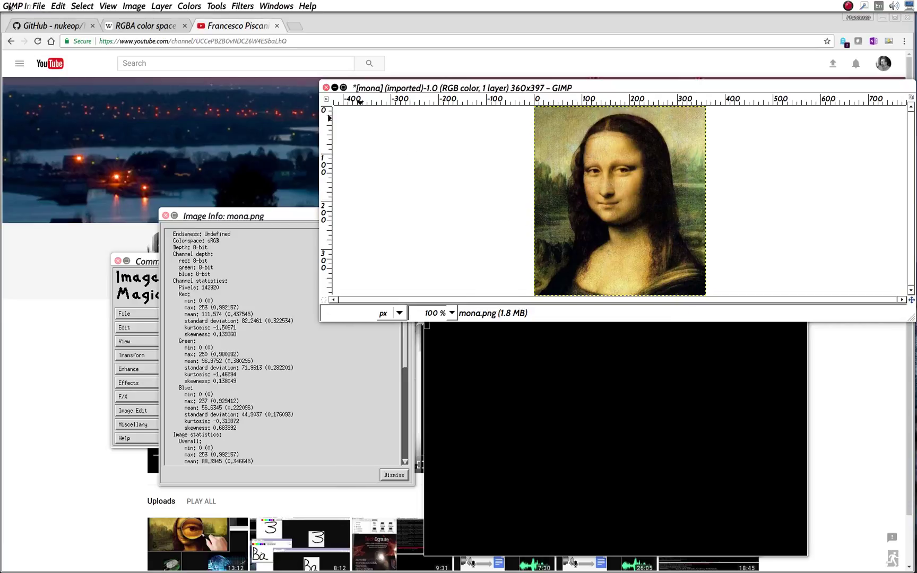
pyautogui.click(40, 7)
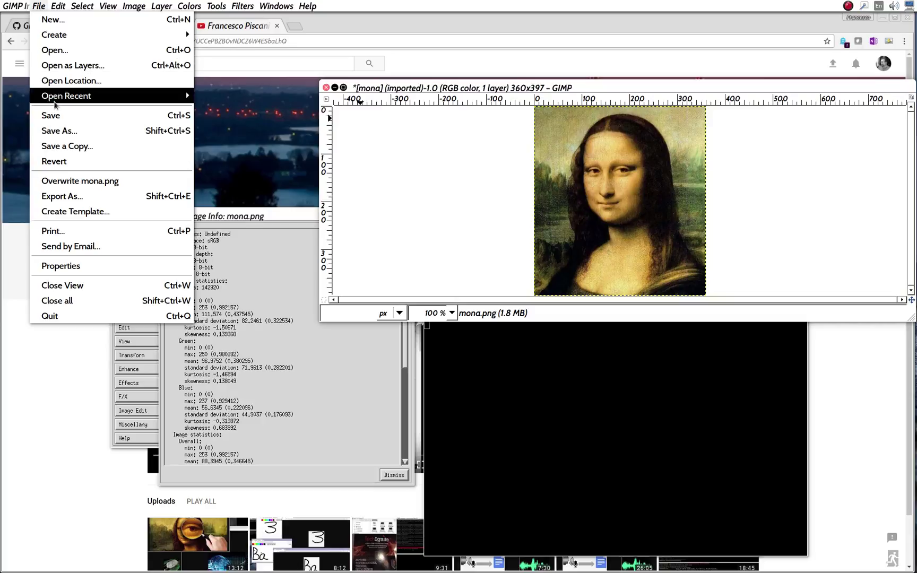
pyautogui.click(59, 131)
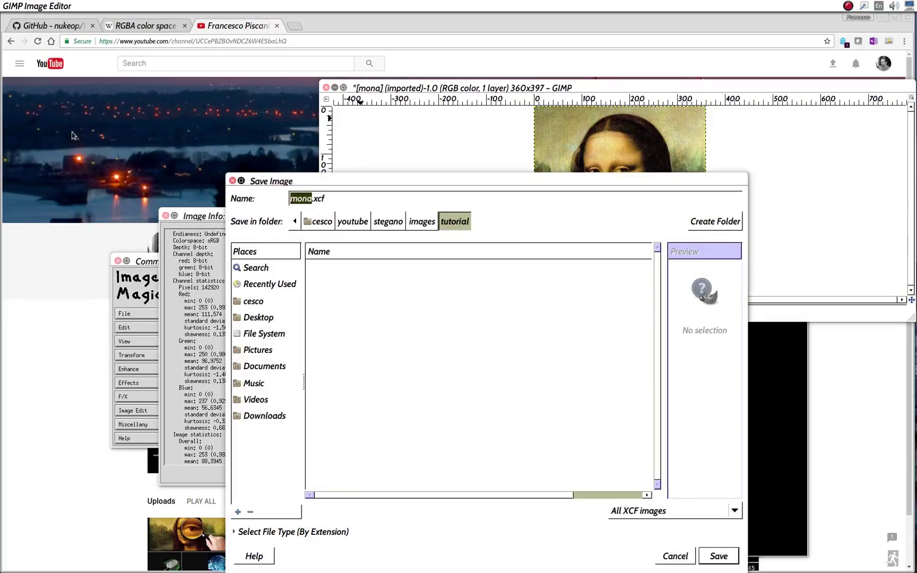
pyautogui.click(233, 182)
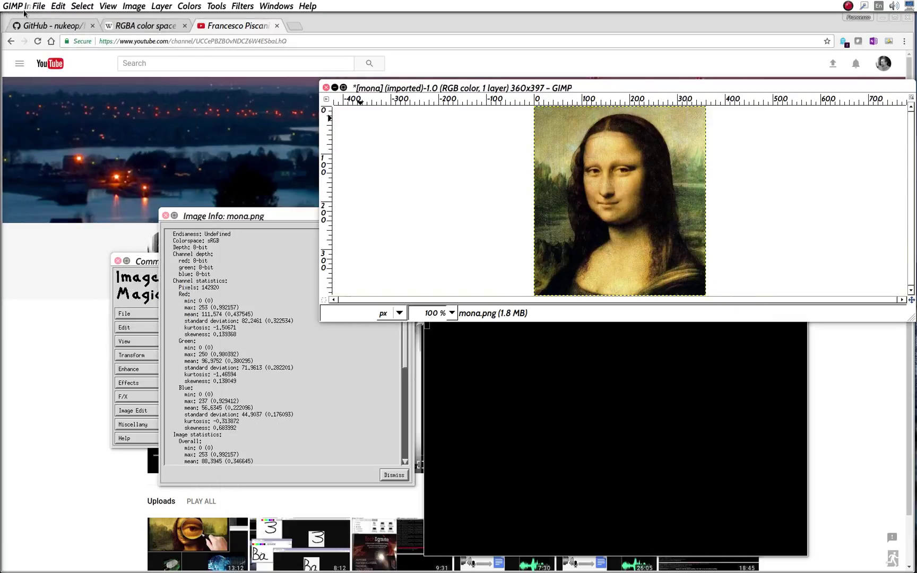
pyautogui.click(38, 6)
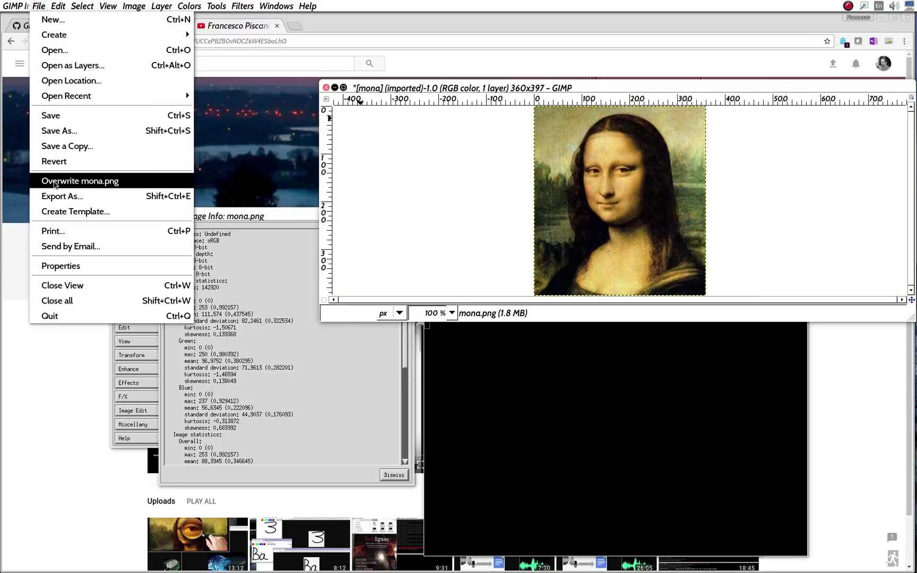
pyautogui.click(61, 196)
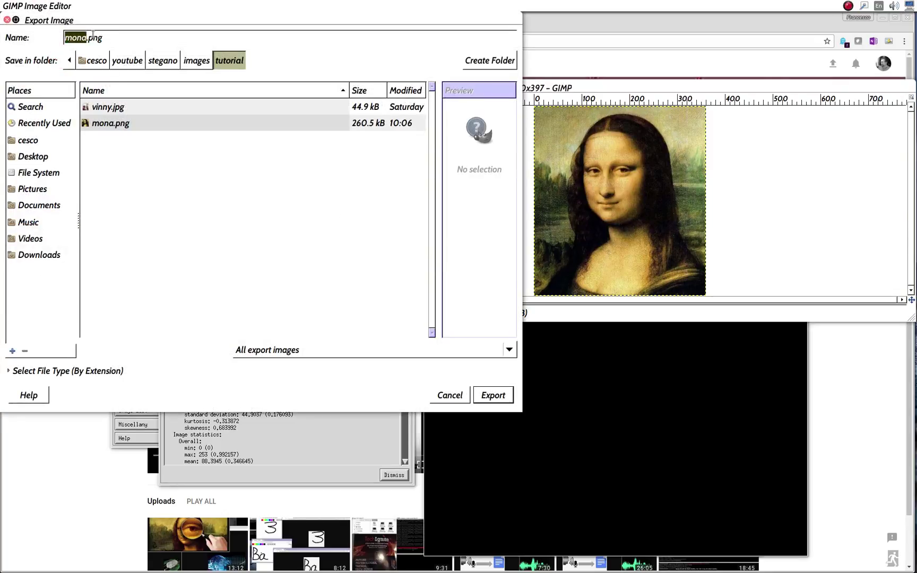
# Step: Export the image as mona_alpha.png in the tutorial folder at compression level 9
pyautogui.click(87, 40)
pyautogui.write('_alph')
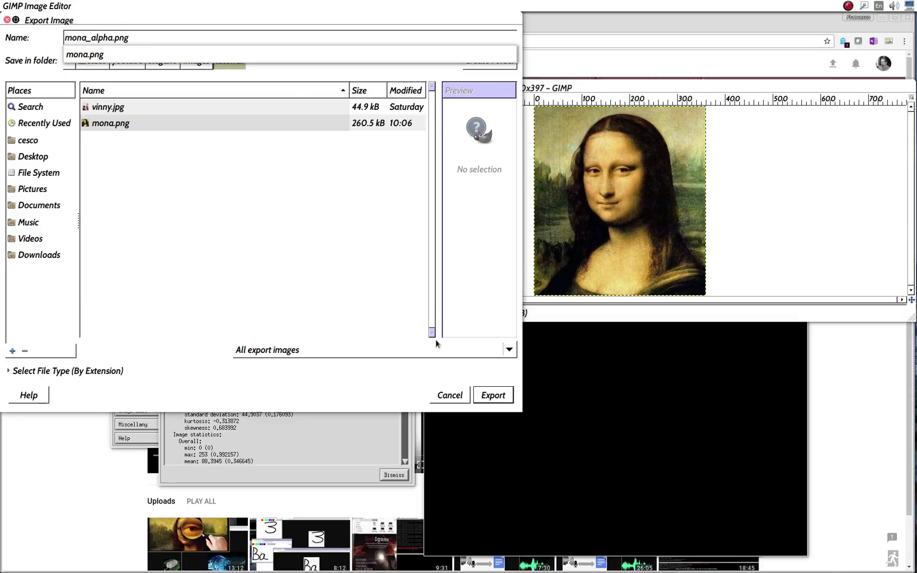
pyautogui.click(491, 399)
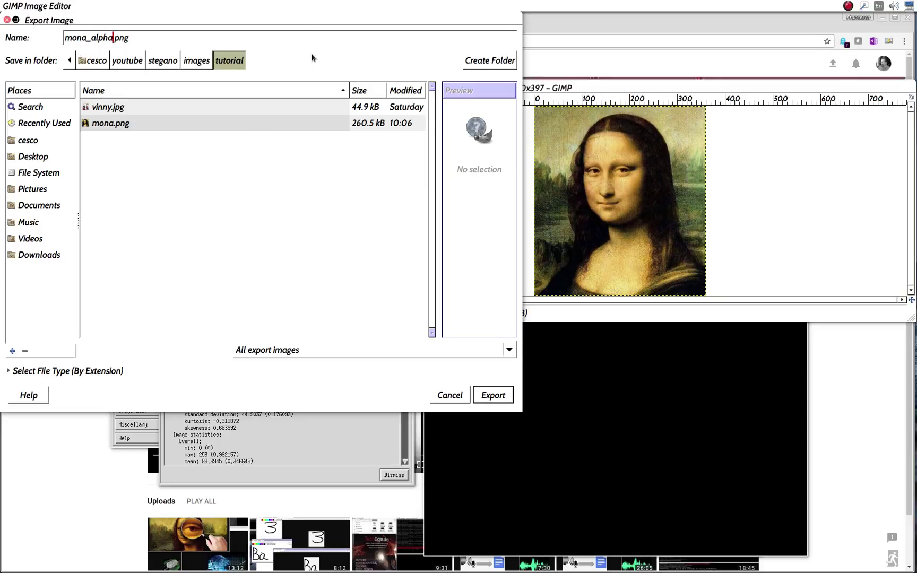
pyautogui.click(294, 34)
pyautogui.press('Return')
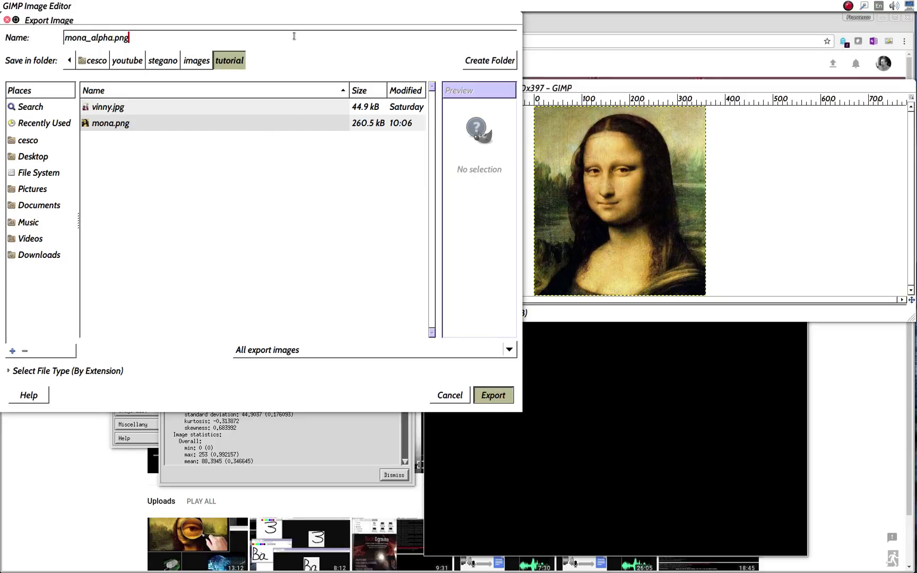
pyautogui.click(308, 282)
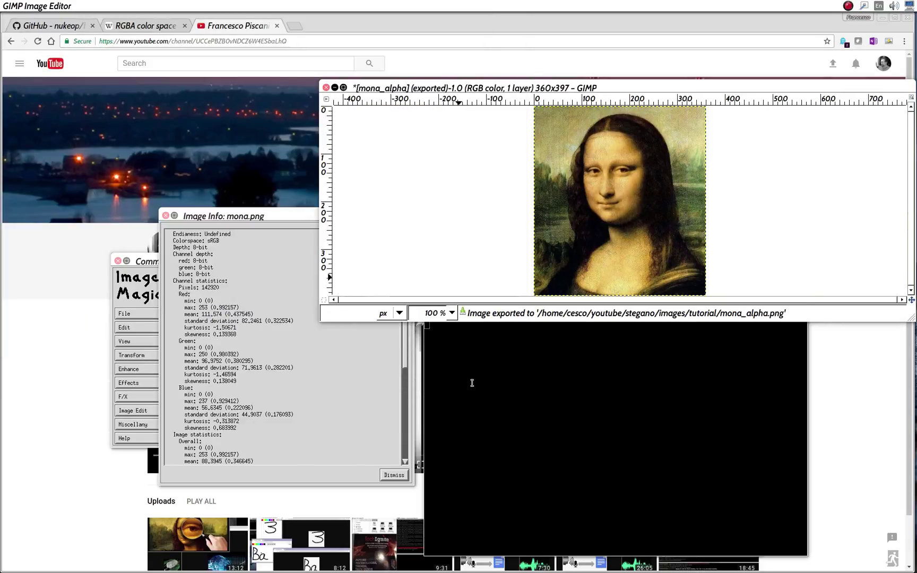
pyautogui.click(472, 377)
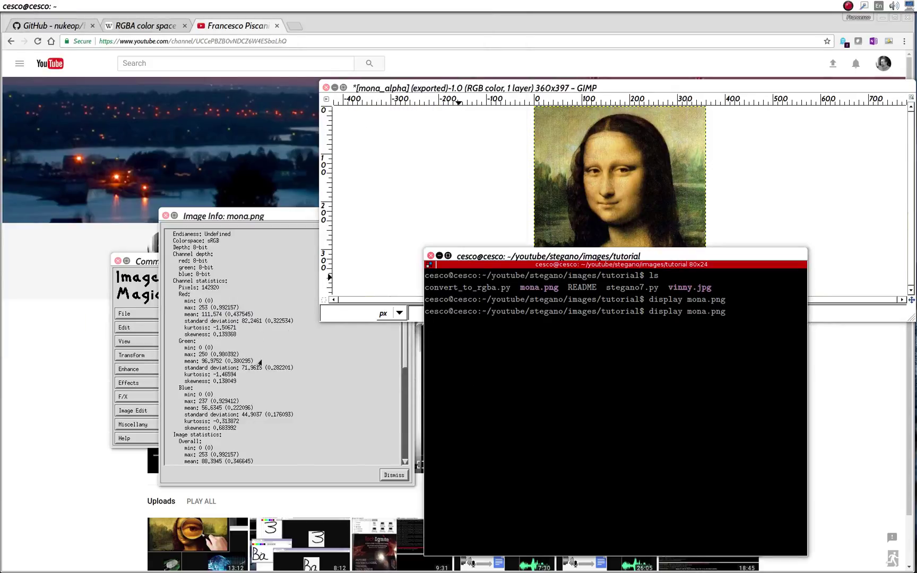
# Step: Open Files and browse to youtube/stegano/images/tutorial
pyautogui.click(271, 268)
pyautogui.moveTo(2, 49)
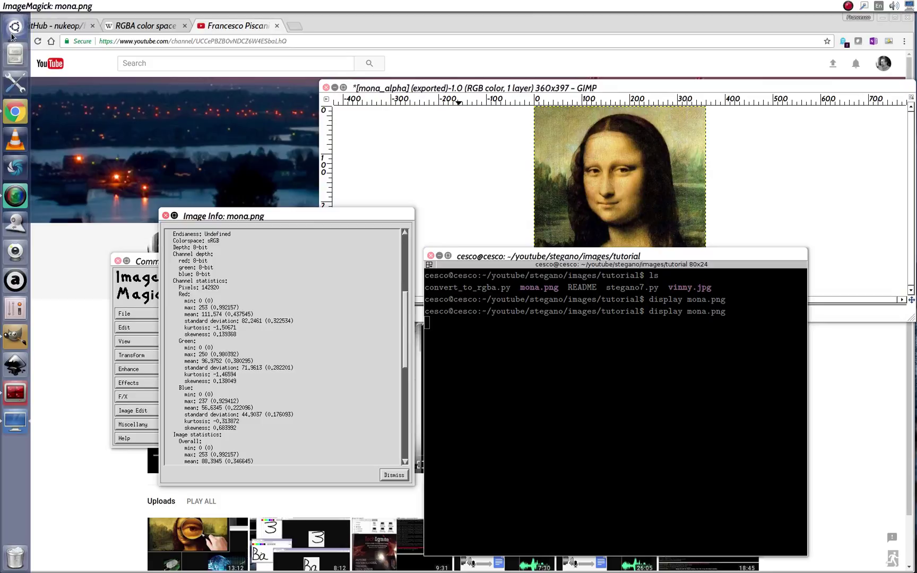
pyautogui.click(15, 54)
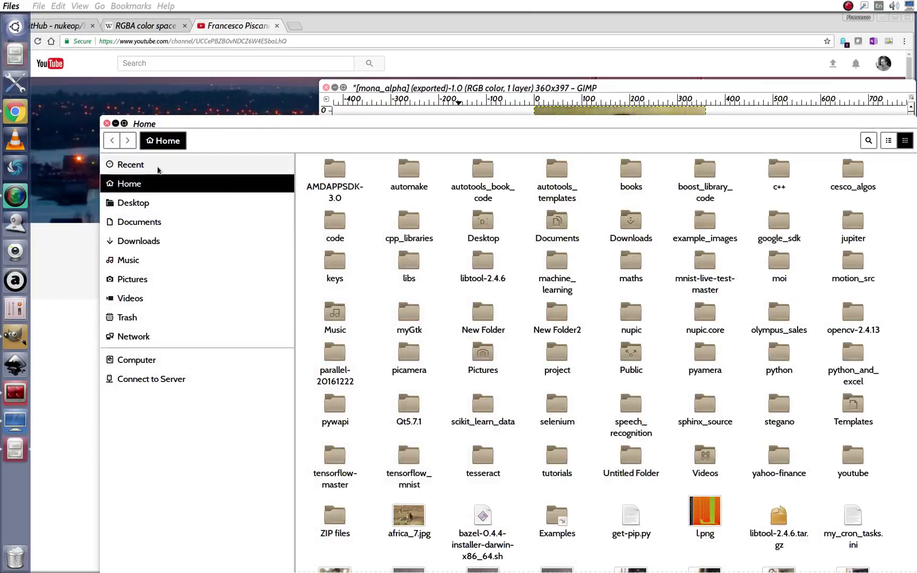
pyautogui.doubleClick(850, 459)
pyautogui.doubleClick(337, 232)
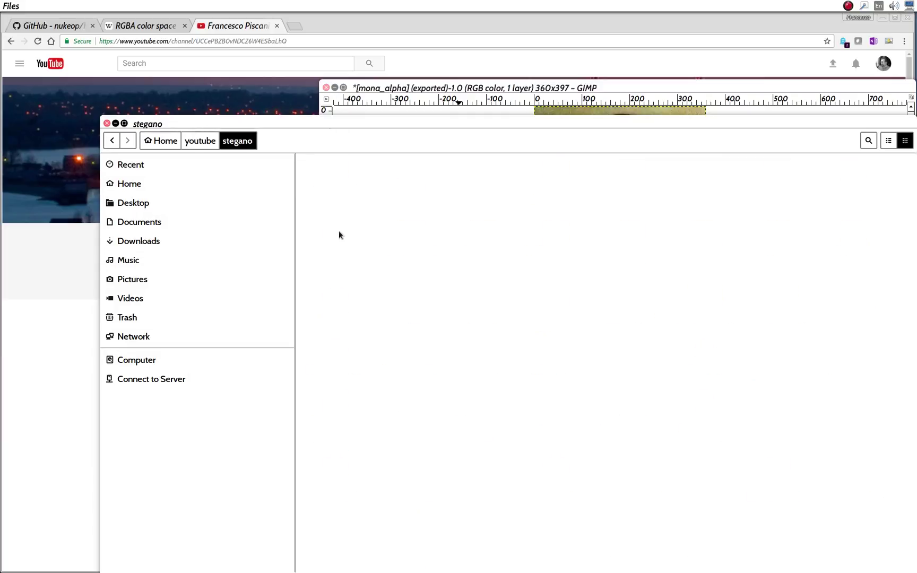
pyautogui.doubleClick(335, 191)
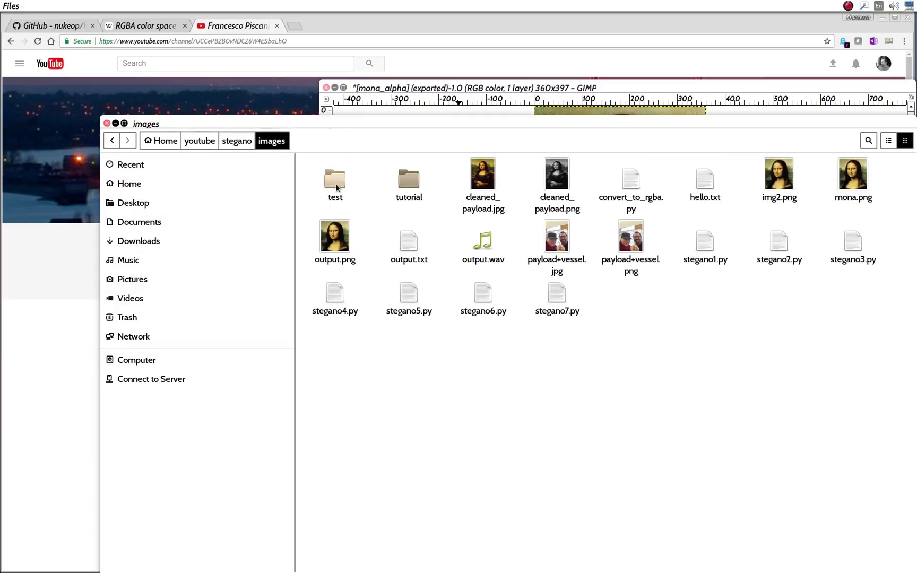
pyautogui.doubleClick(407, 178)
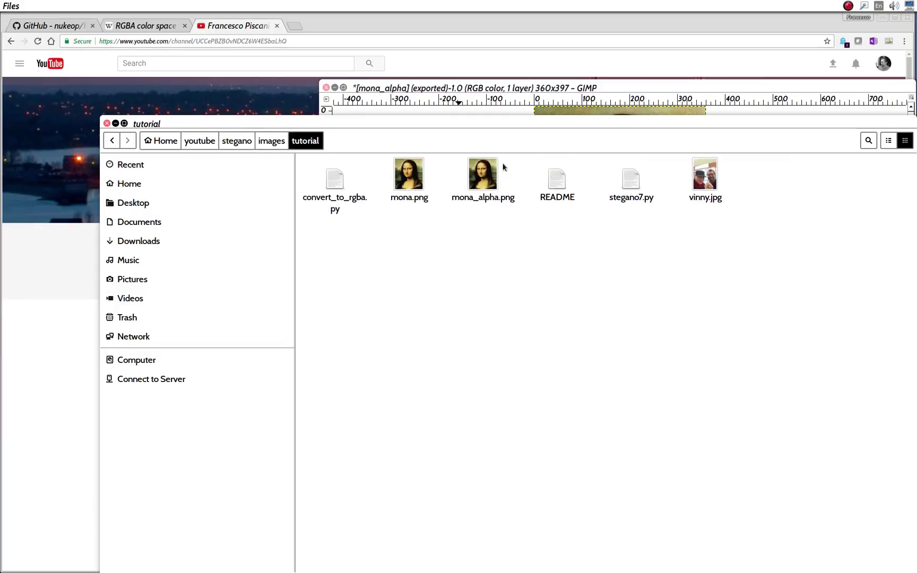
# Step: Select mona.png and mona_alpha.png together, then return to the tutorial folder window
pyautogui.moveTo(380, 173); pyautogui.dragTo(502, 178)
pyautogui.click(454, 298)
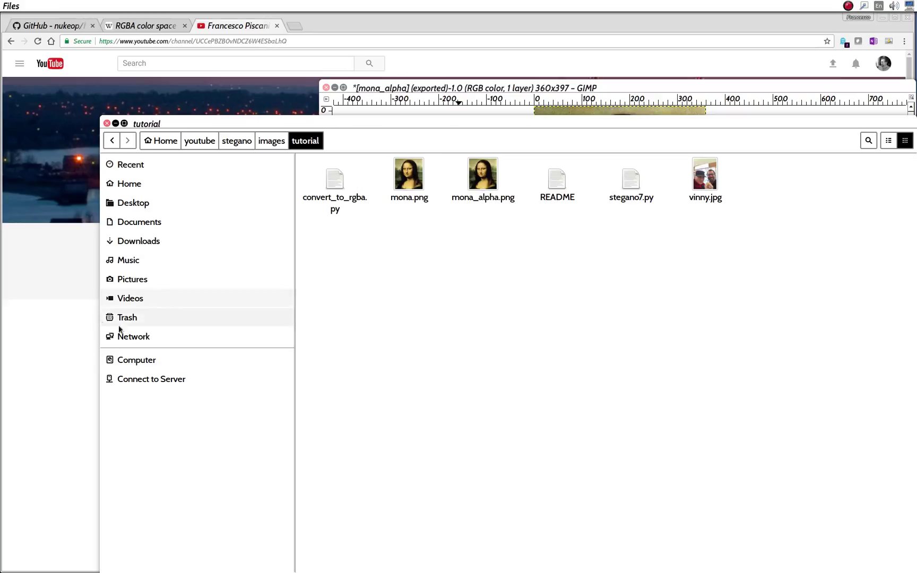
pyautogui.click(69, 312)
pyautogui.moveTo(2, 383)
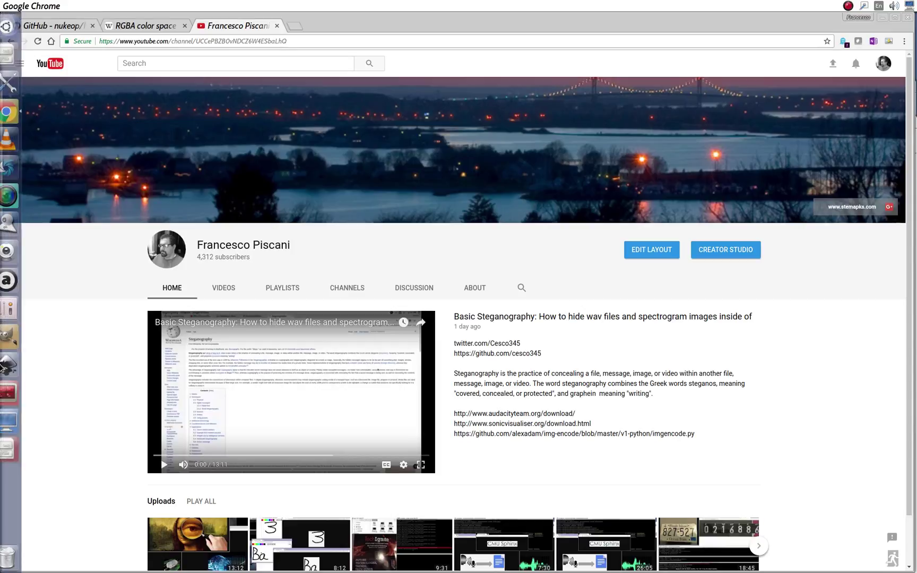
pyautogui.click(13, 391)
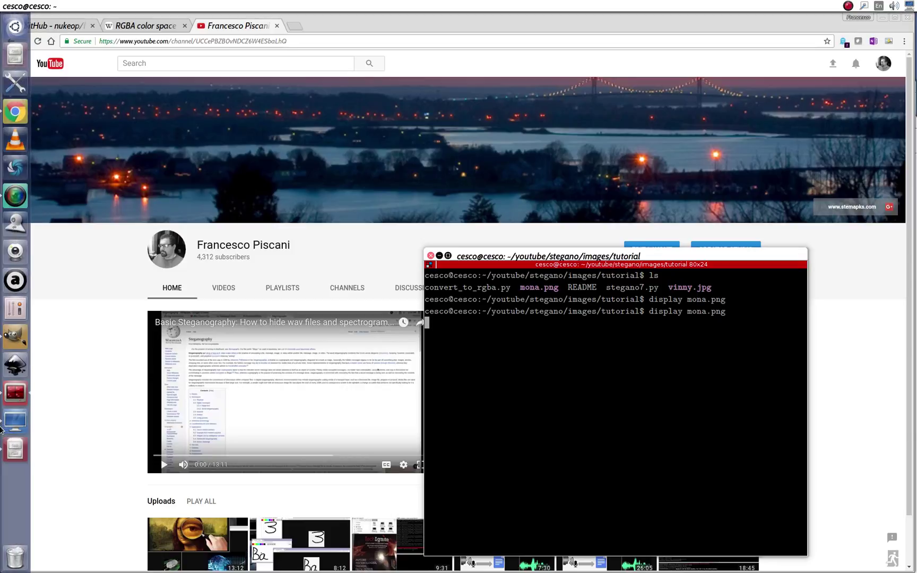
pyautogui.click(12, 451)
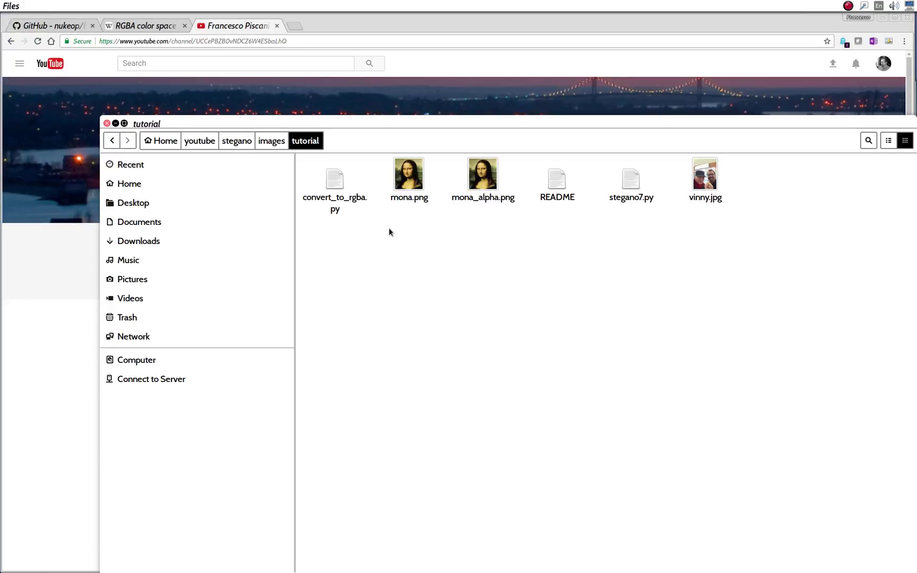
# Step: Open mona.png with ImageMagick (display Q16) from Files, then close that viewer
pyautogui.rightClick(409, 186)
pyautogui.moveTo(446, 212)
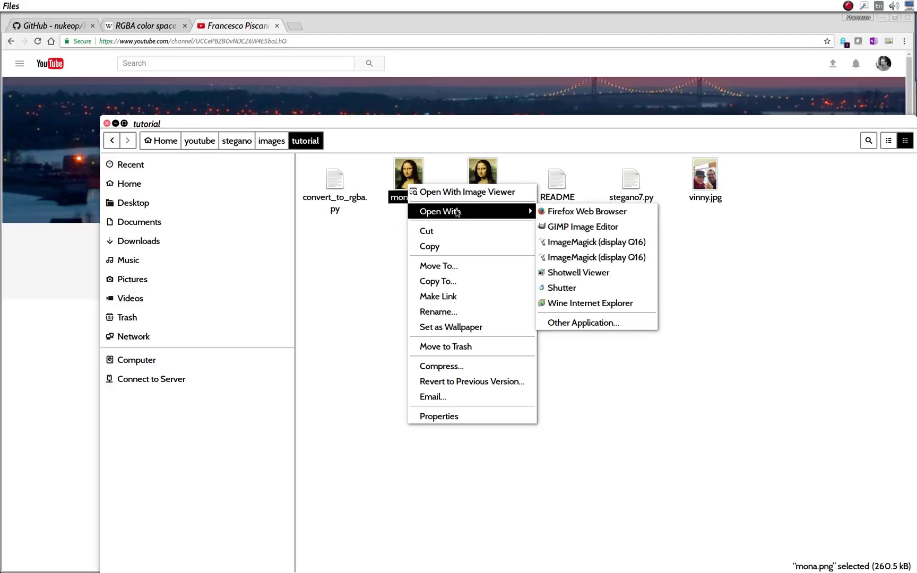
pyautogui.click(383, 225)
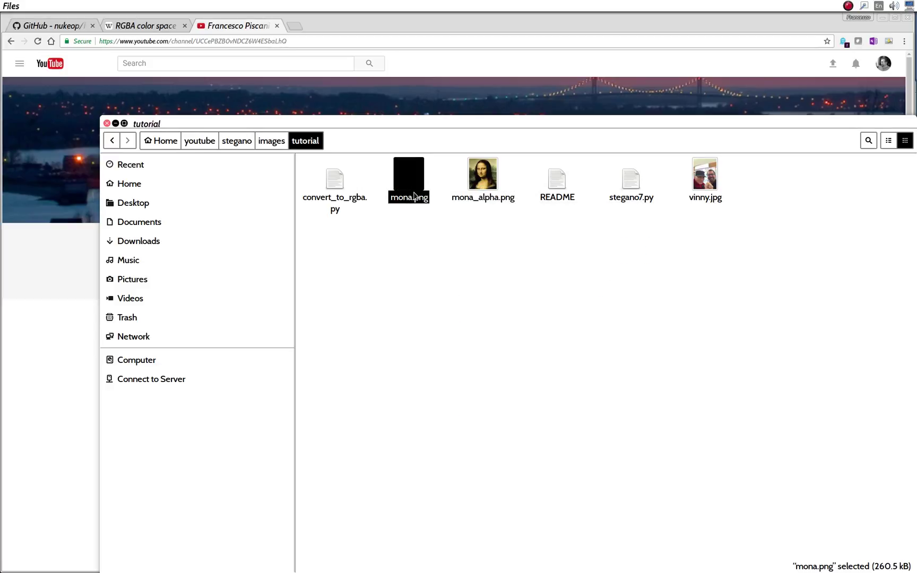
pyautogui.rightClick(415, 196)
pyautogui.moveTo(526, 215)
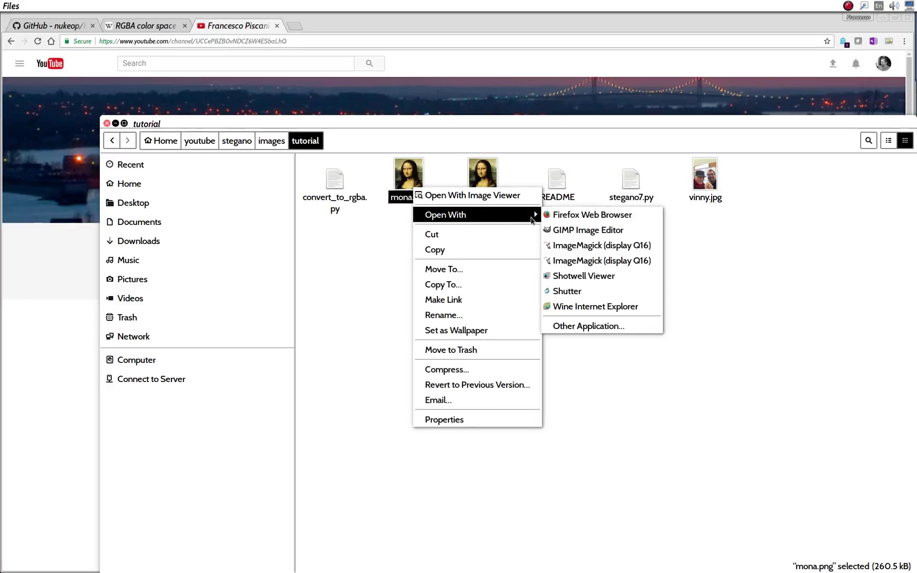
pyautogui.click(580, 247)
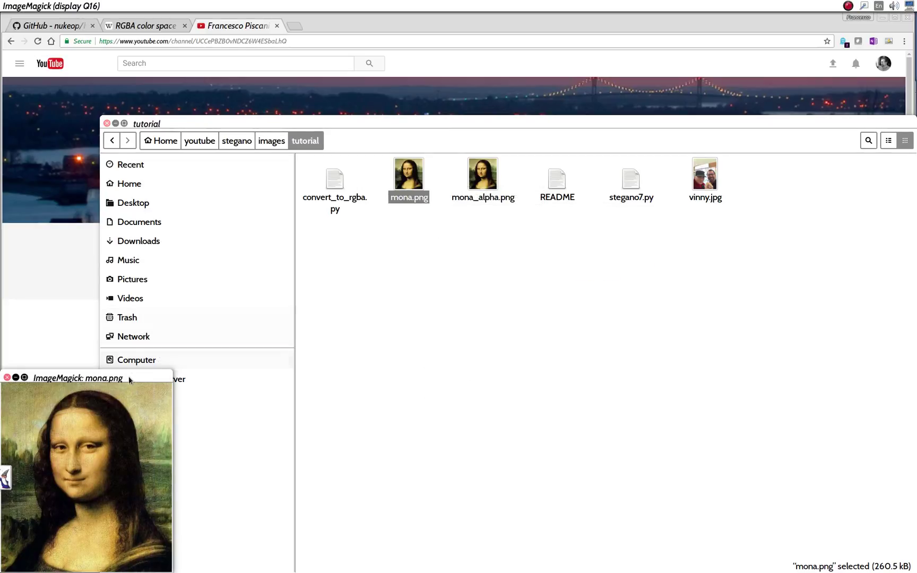
pyautogui.press('q')
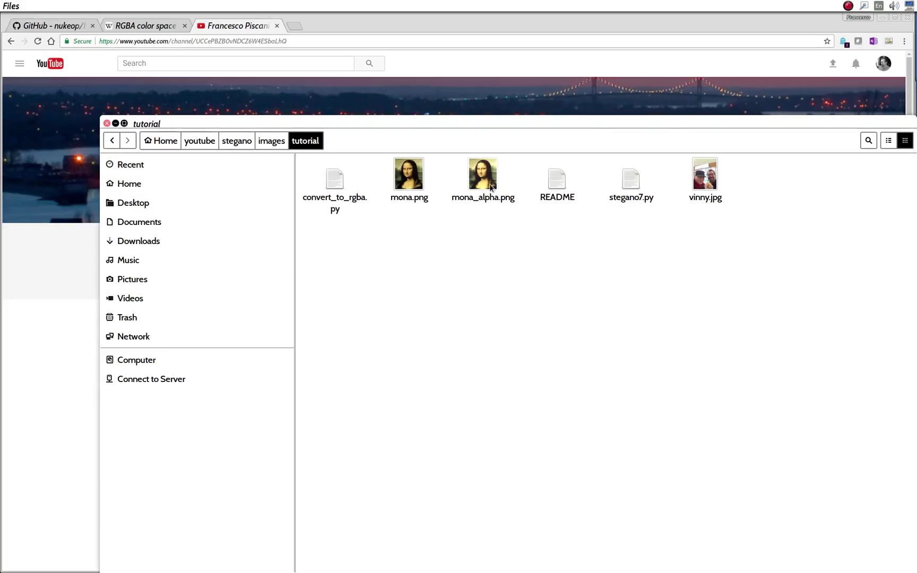
# Step: Open mona_alpha.png with ImageMagick (display Q16) from its right-click menu
pyautogui.click(483, 180)
pyautogui.rightClick(488, 184)
pyautogui.moveTo(511, 212)
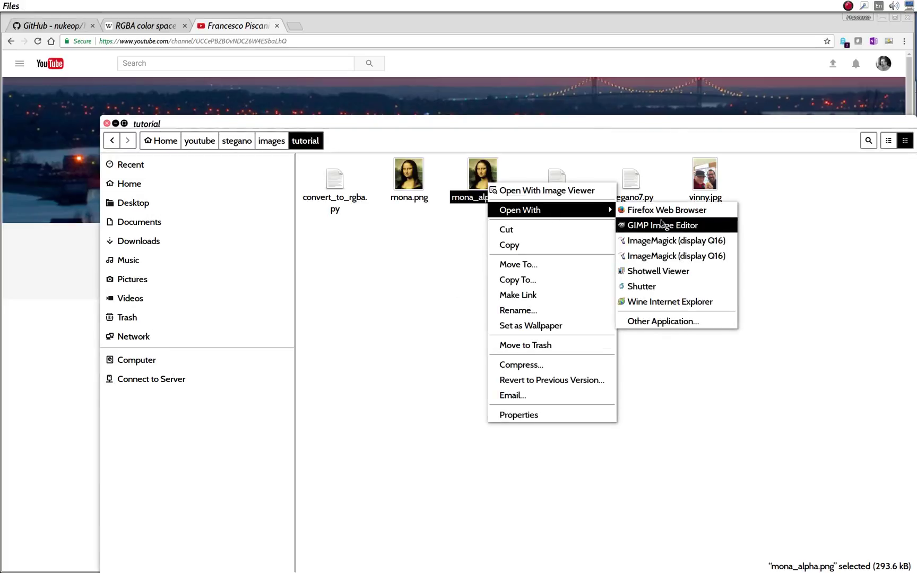
pyautogui.click(649, 242)
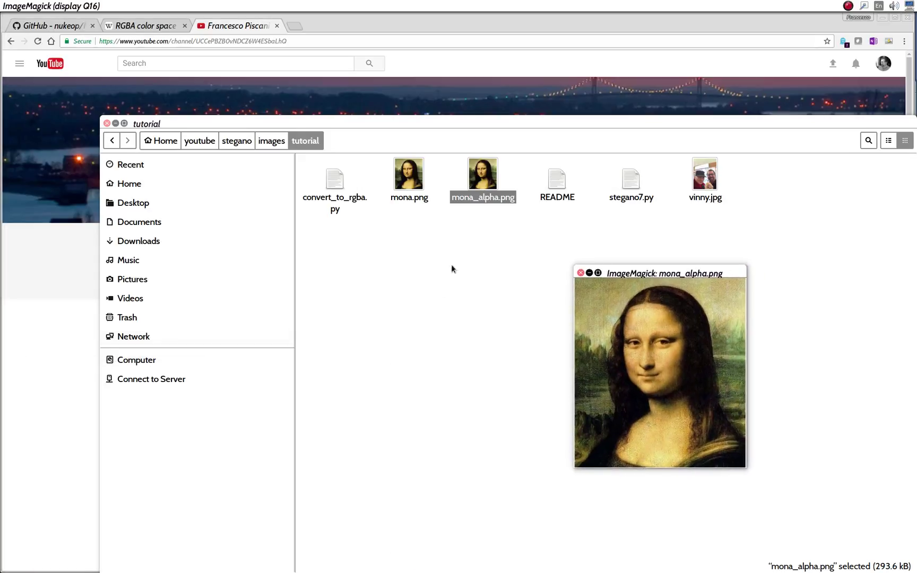
pyautogui.moveTo(5, 448)
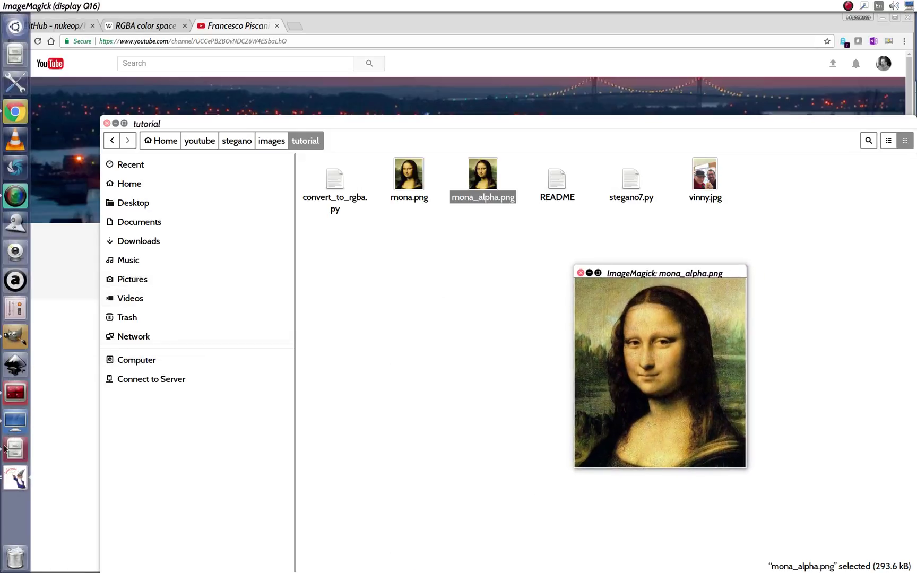
pyautogui.click(15, 477)
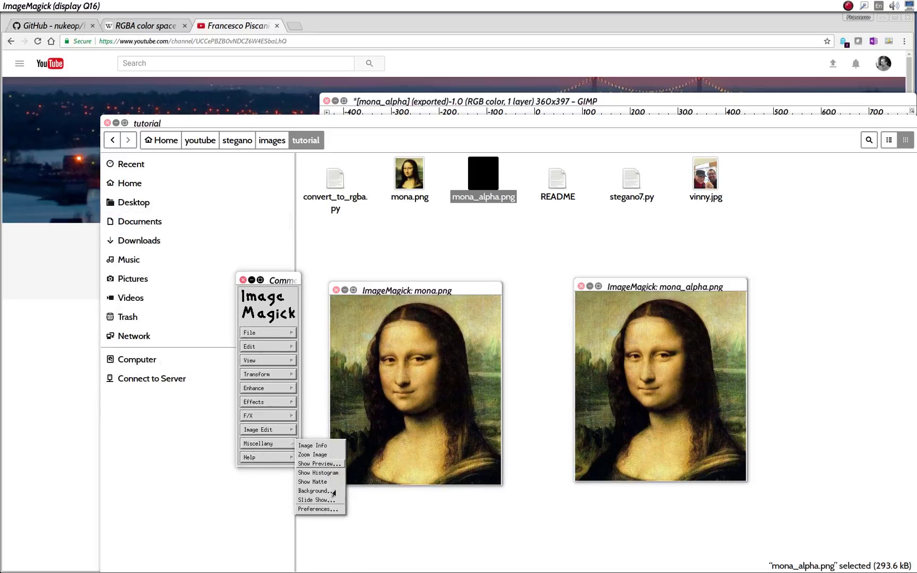
# Step: Show Image Info for both files: mona_alpha.png is color type 6 RGBA, mona.png Truecolor
pyautogui.click(322, 446)
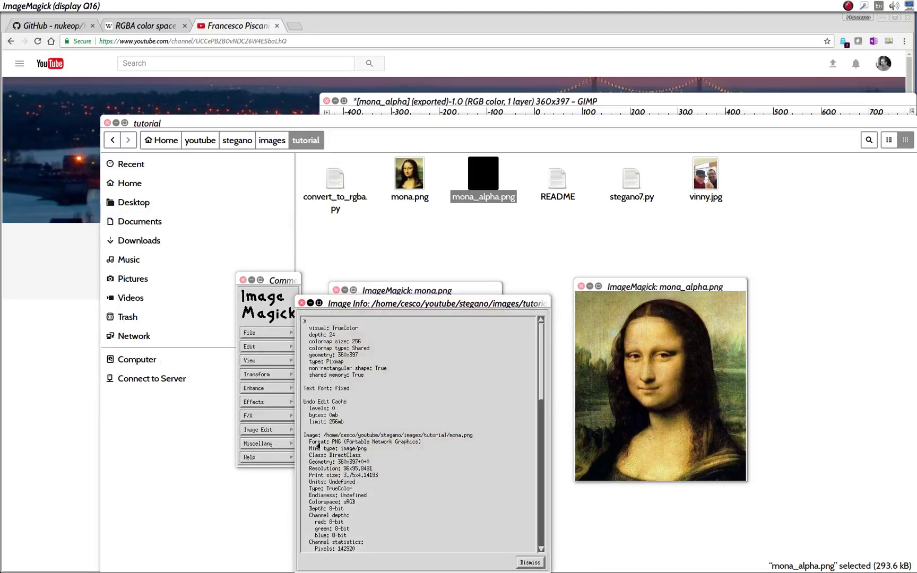
pyautogui.click(638, 399)
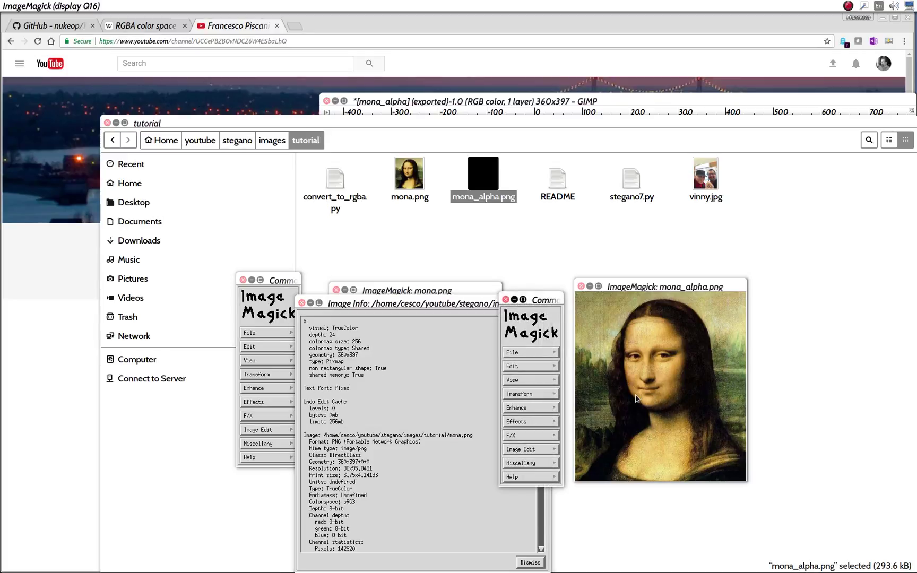
pyautogui.click(543, 461)
pyautogui.click(567, 464)
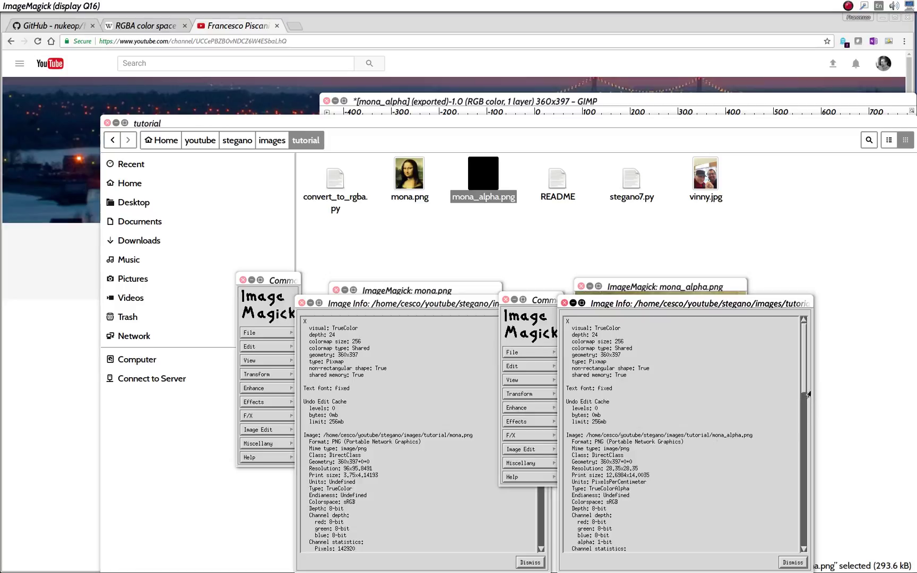
pyautogui.moveTo(801, 391); pyautogui.dragTo(800, 451)
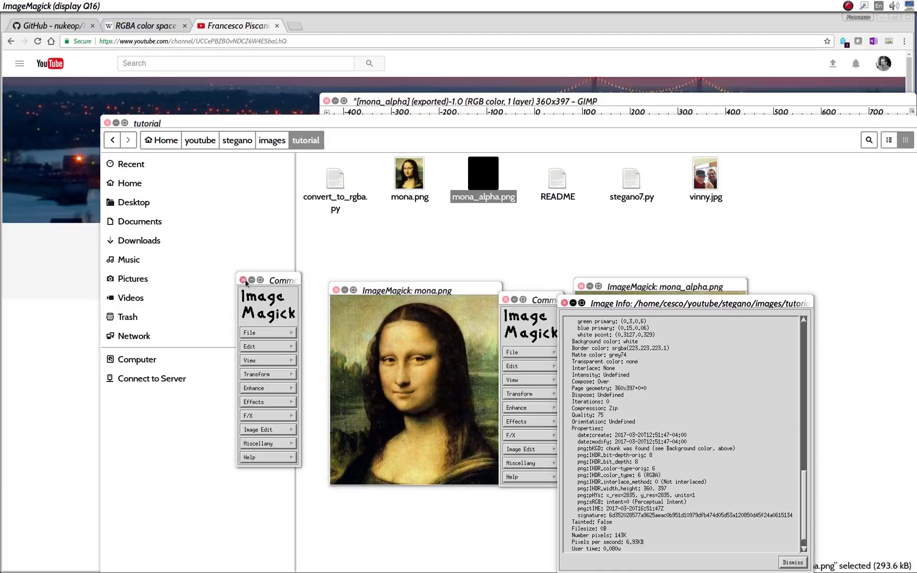
# Step: Close the Commands panels, the info window and the mona_alpha.png viewer
pyautogui.click(243, 280)
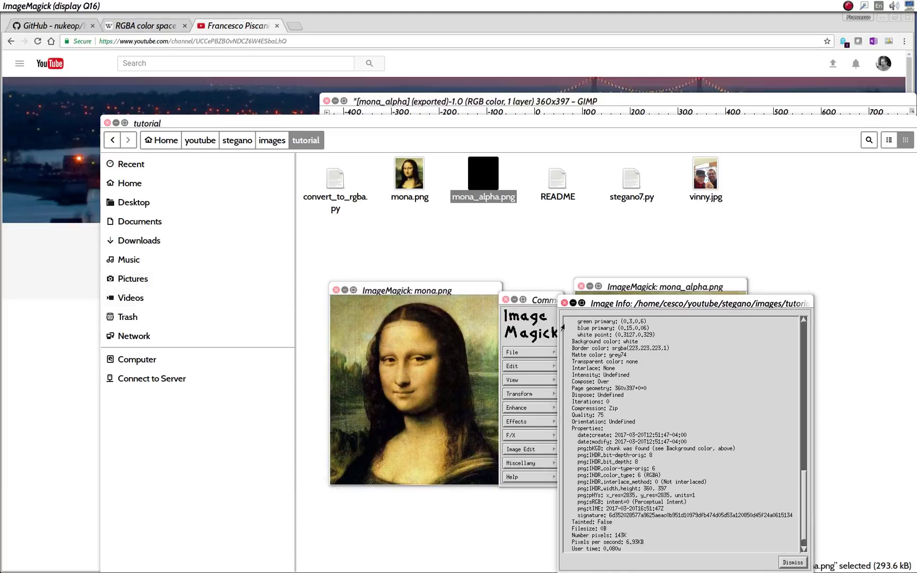
pyautogui.click(565, 303)
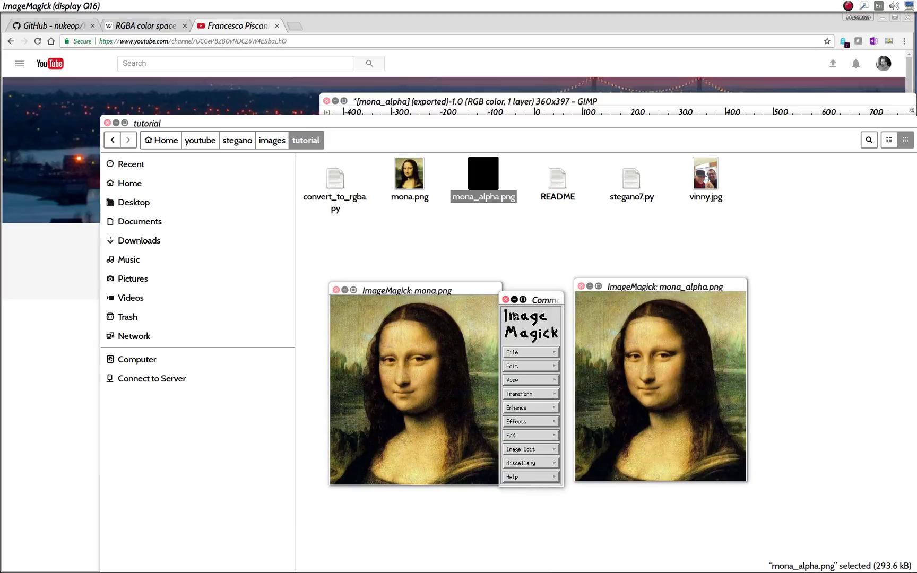
pyautogui.click(506, 300)
pyautogui.click(582, 287)
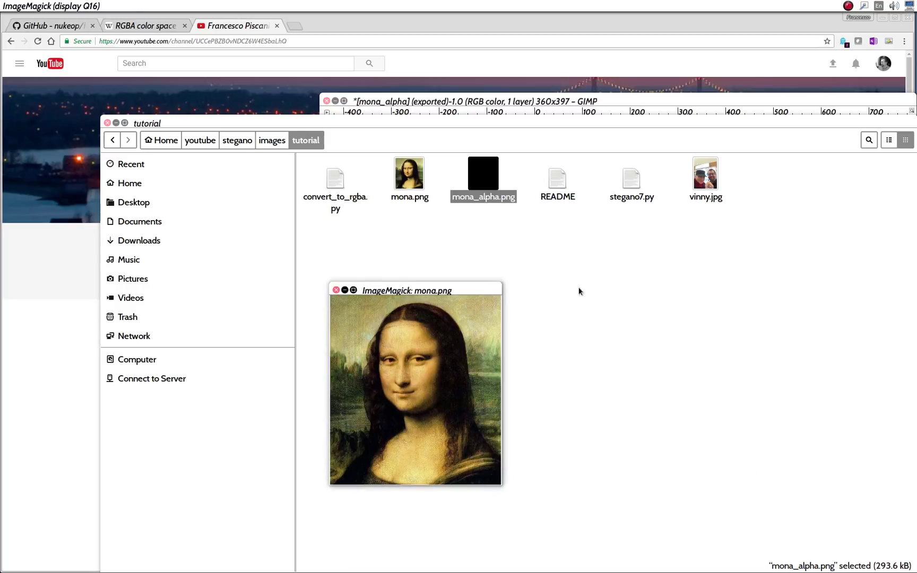
# Step: Close the mona.png viewer and bring GIMP's mona_alpha image window forward
pyautogui.click(336, 291)
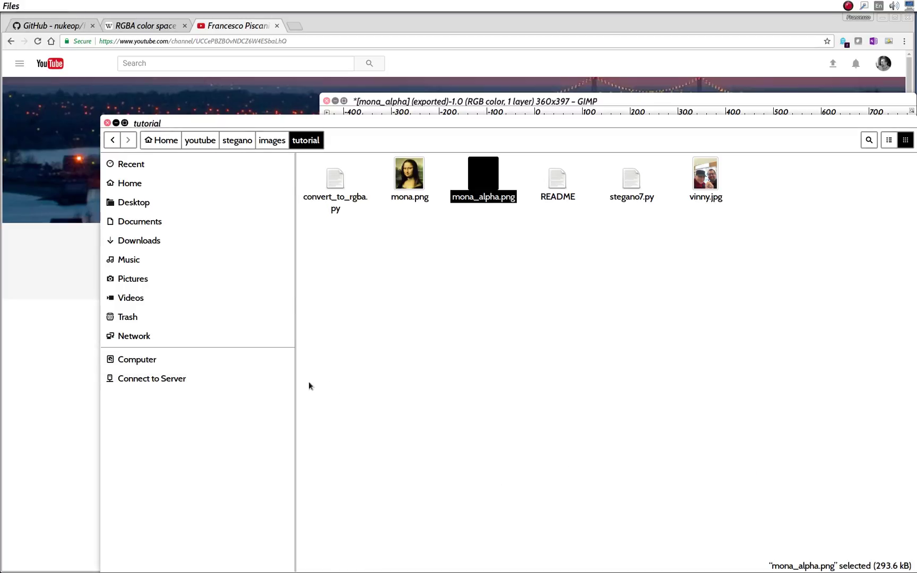
pyautogui.moveTo(1, 497)
pyautogui.click(11, 338)
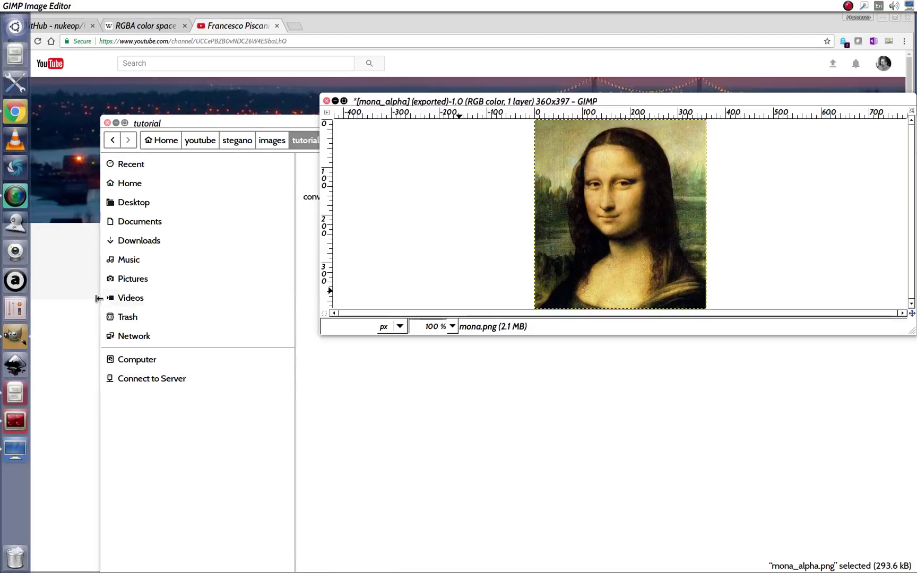
pyautogui.moveTo(714, 100)
pyautogui.mouseDown()
pyautogui.moveTo(475, 177)
pyautogui.moveTo(647, 150)
pyautogui.mouseUp()
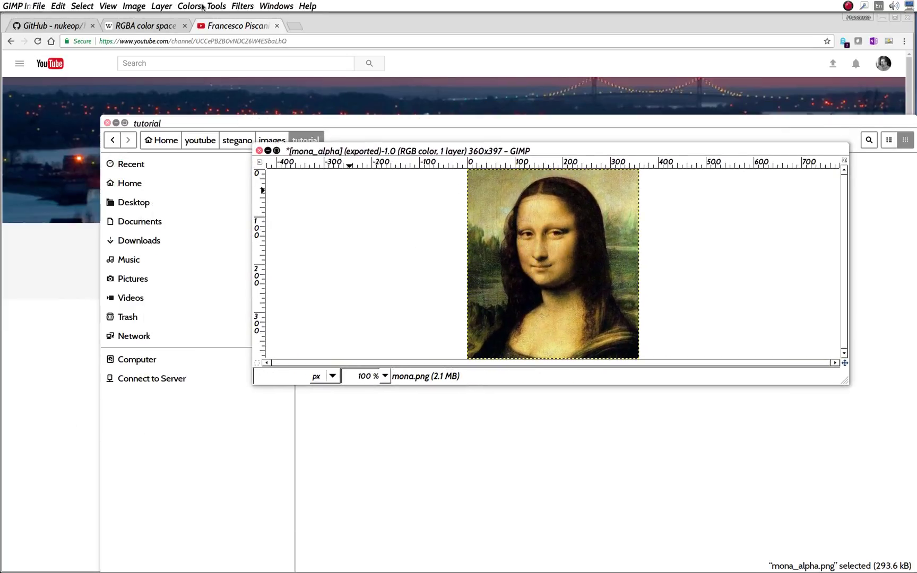
# Step: Delete a Rectangle Select box on the face to transparency, then close discarding changes
pyautogui.click(212, 8)
pyautogui.moveTo(220, 19)
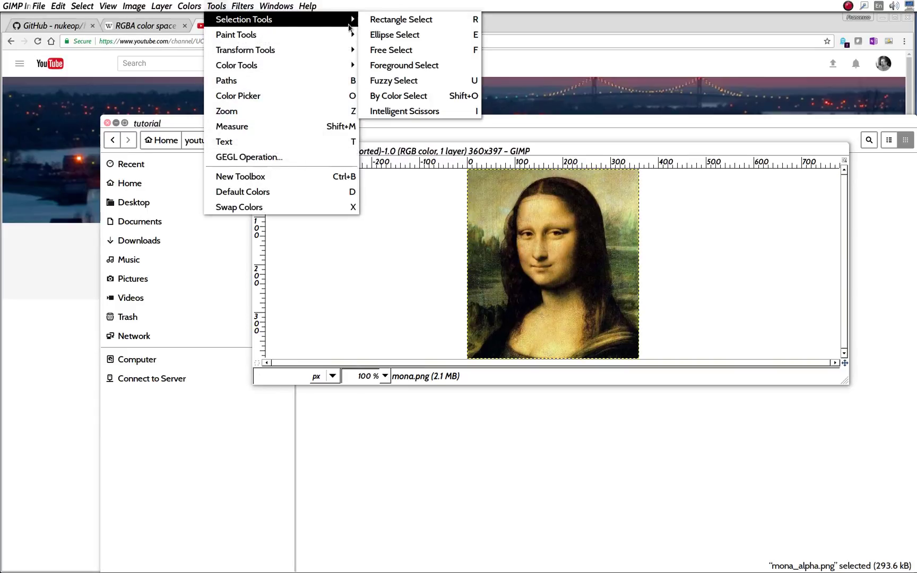
pyautogui.click(379, 20)
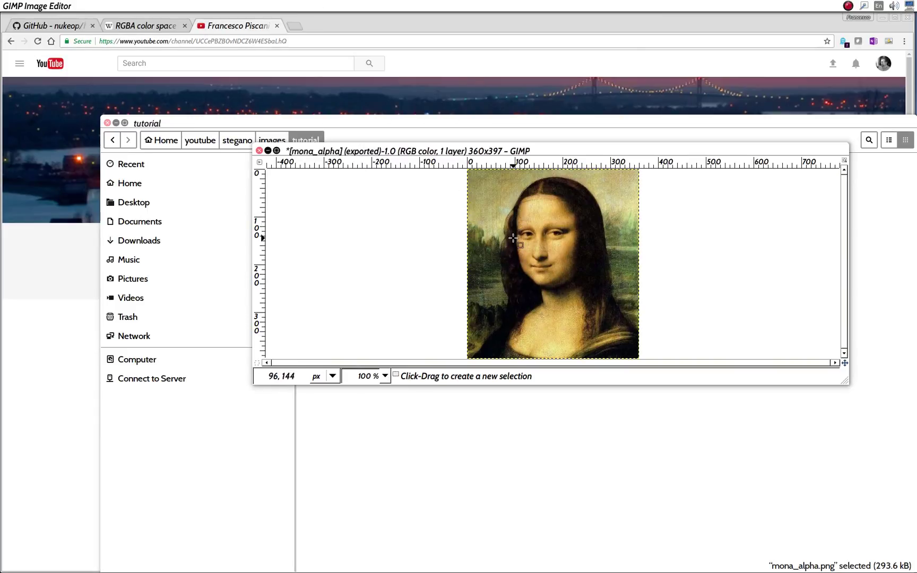
pyautogui.moveTo(524, 239); pyautogui.dragTo(556, 280)
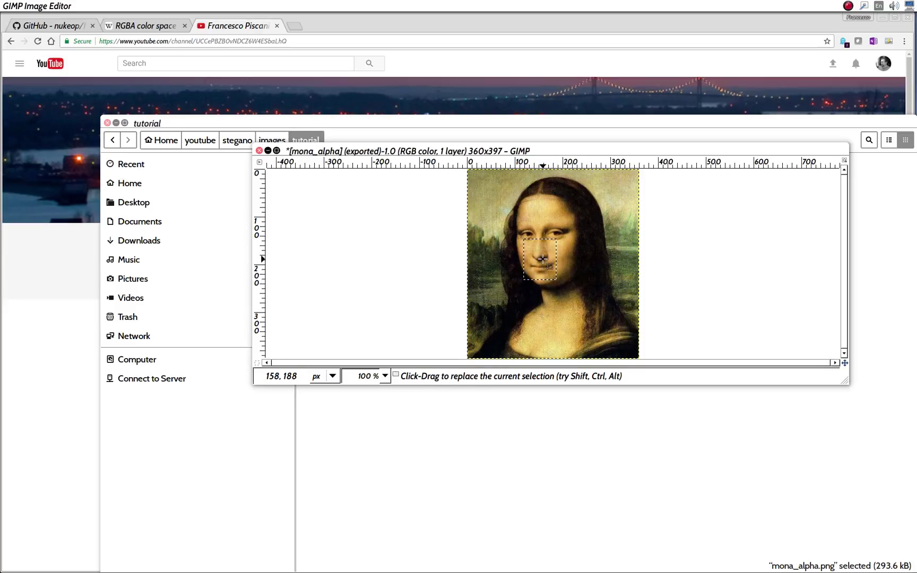
pyautogui.press('Delete')
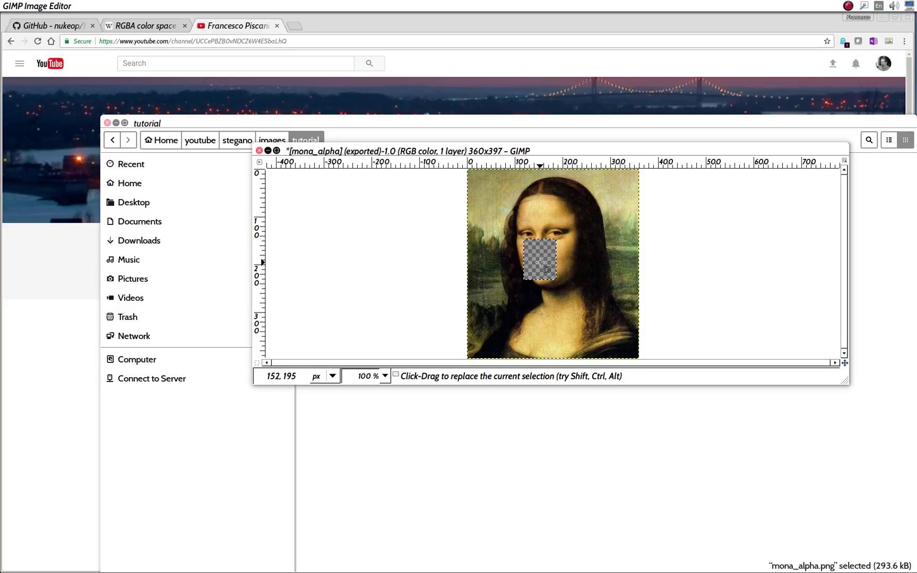
pyautogui.click(259, 150)
pyautogui.click(478, 324)
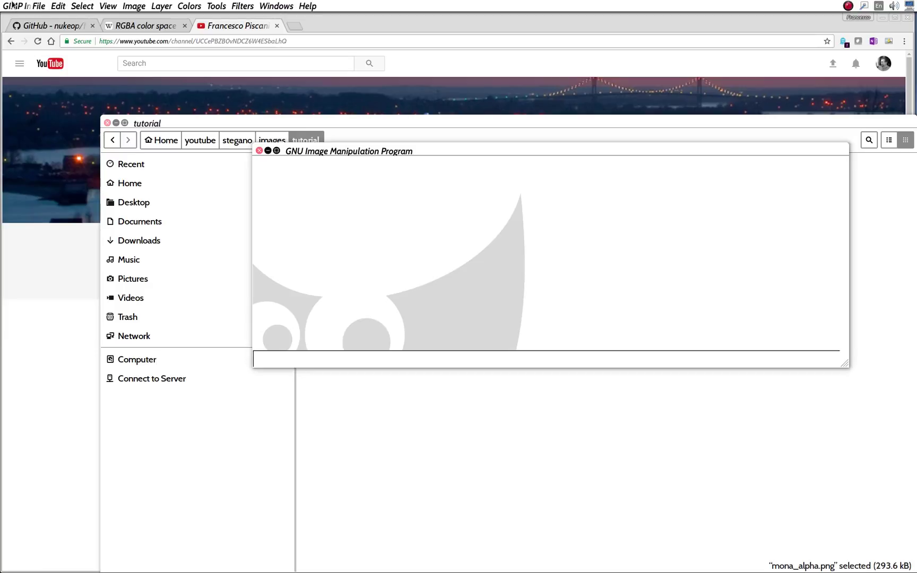
# Step: Open mona.png in GIMP
pyautogui.click(38, 6)
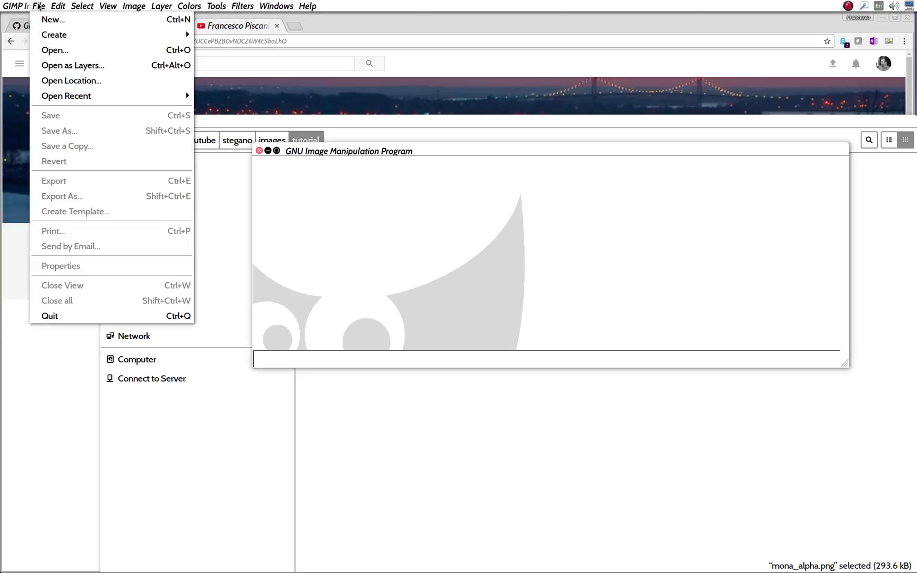
pyautogui.click(49, 51)
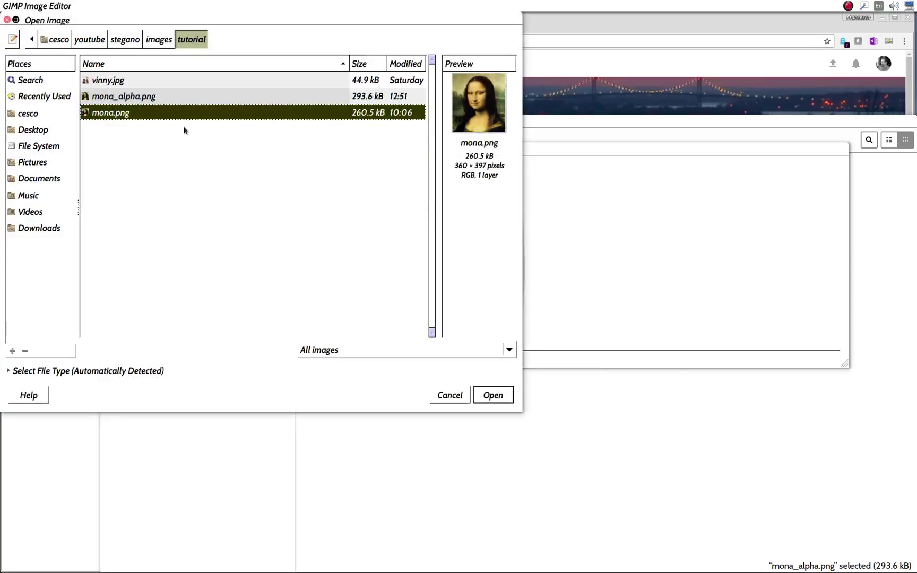
pyautogui.press('Return')
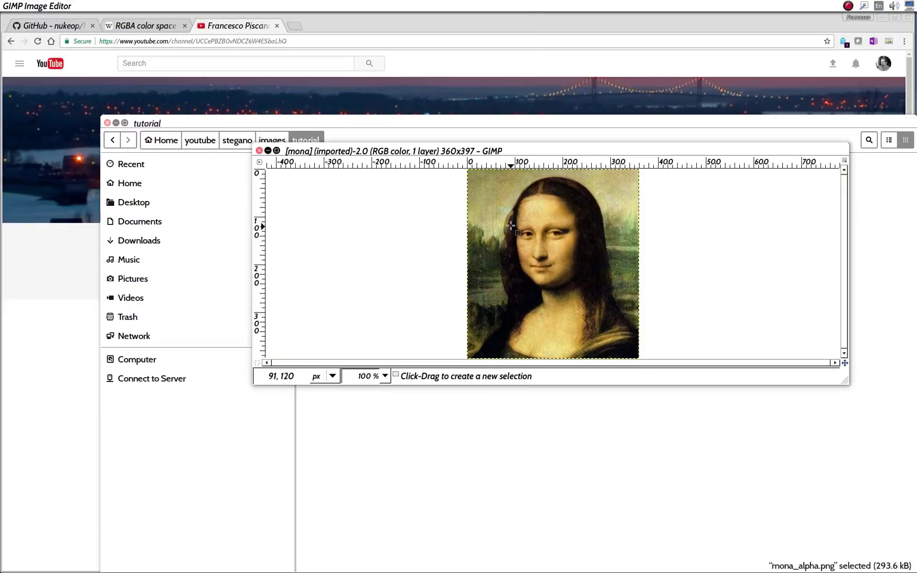
# Step: Select a square over Mona Lisa's nose and mouth and clear it, leaving a white patch
pyautogui.moveTo(506, 217); pyautogui.dragTo(548, 258)
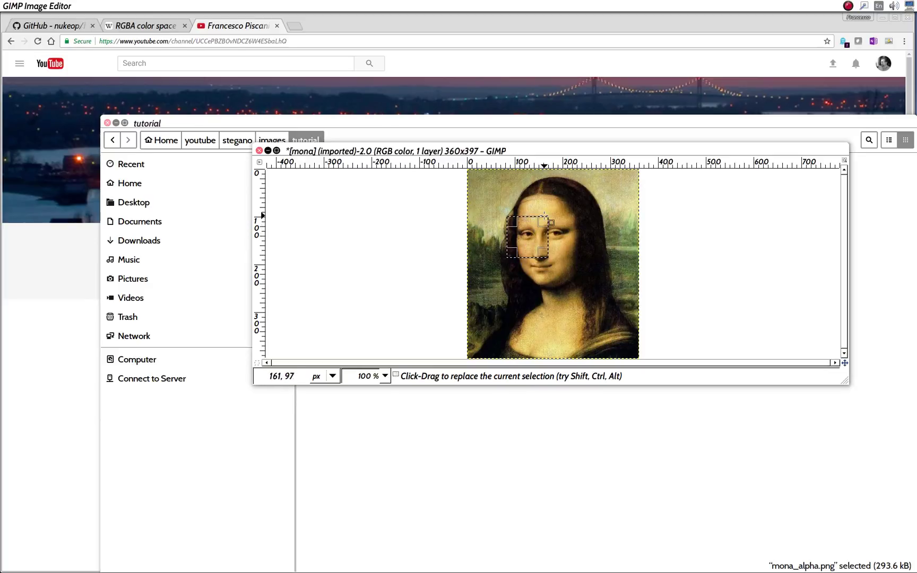
pyautogui.moveTo(543, 215); pyautogui.dragTo(552, 273)
pyautogui.moveTo(529, 251); pyautogui.dragTo(553, 274)
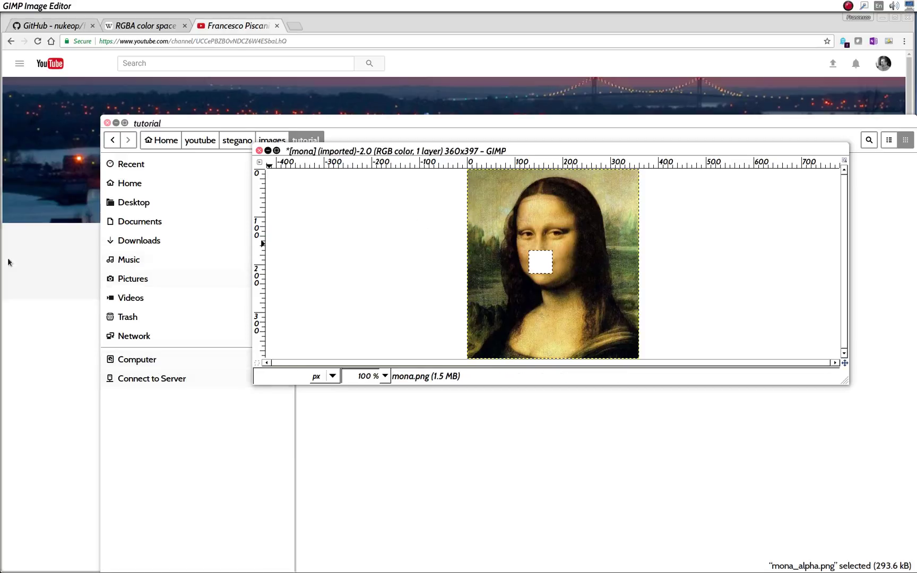
pyautogui.click(209, 121)
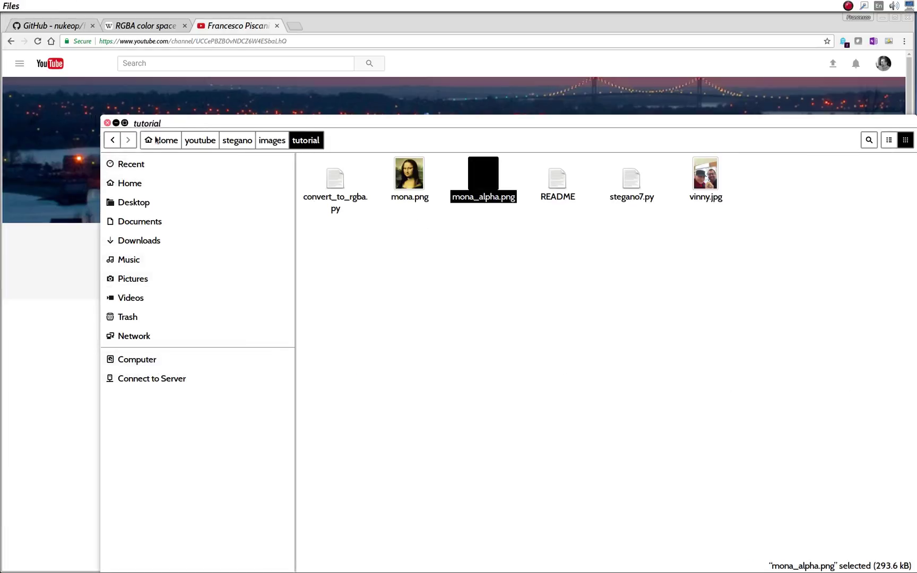
# Step: Select mona.png and mona_alpha.png in the tutorial folder to compare them
pyautogui.click(393, 261)
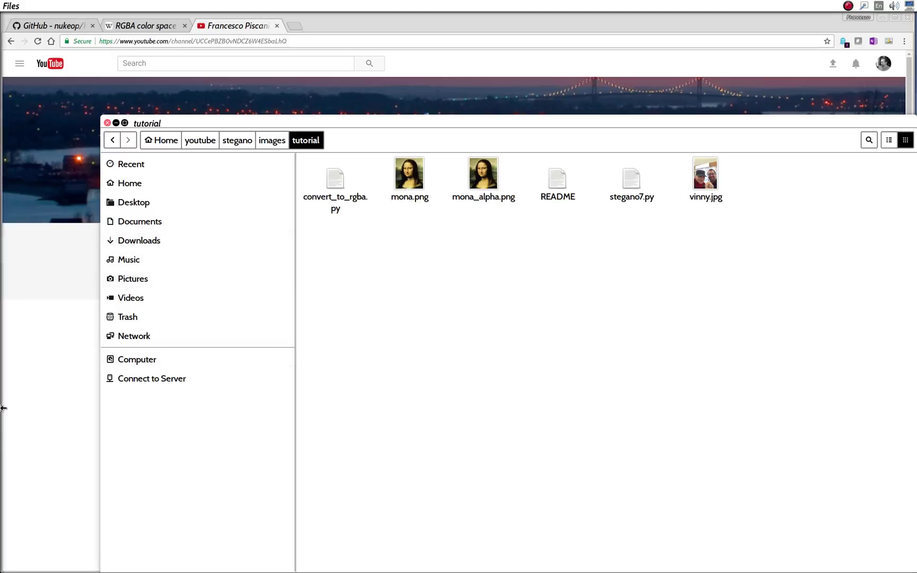
pyautogui.moveTo(1, 393)
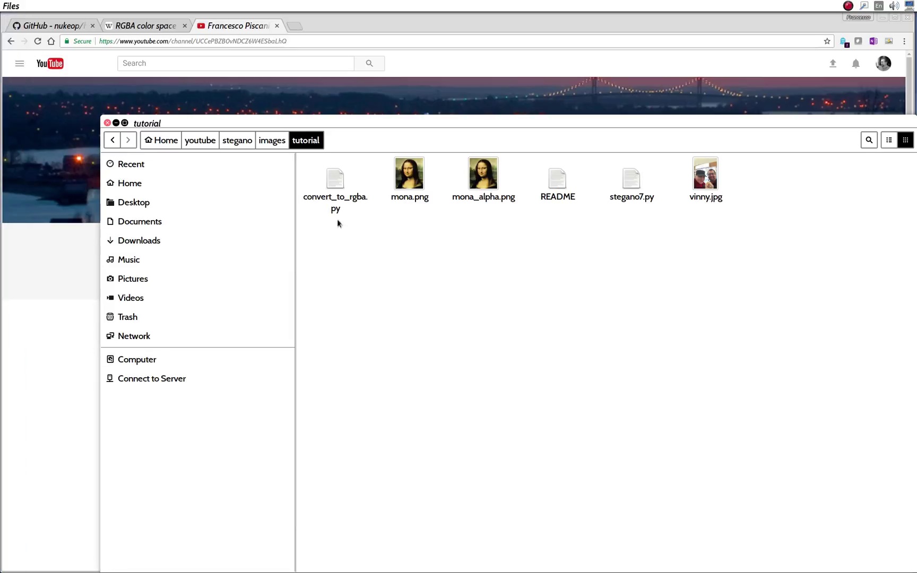
pyautogui.moveTo(374, 235)
pyautogui.mouseDown()
pyautogui.moveTo(403, 164)
pyautogui.moveTo(426, 163)
pyautogui.moveTo(377, 234)
pyautogui.mouseUp()
pyautogui.moveTo(470, 233); pyautogui.dragTo(464, 282)
pyautogui.moveTo(2, 467)
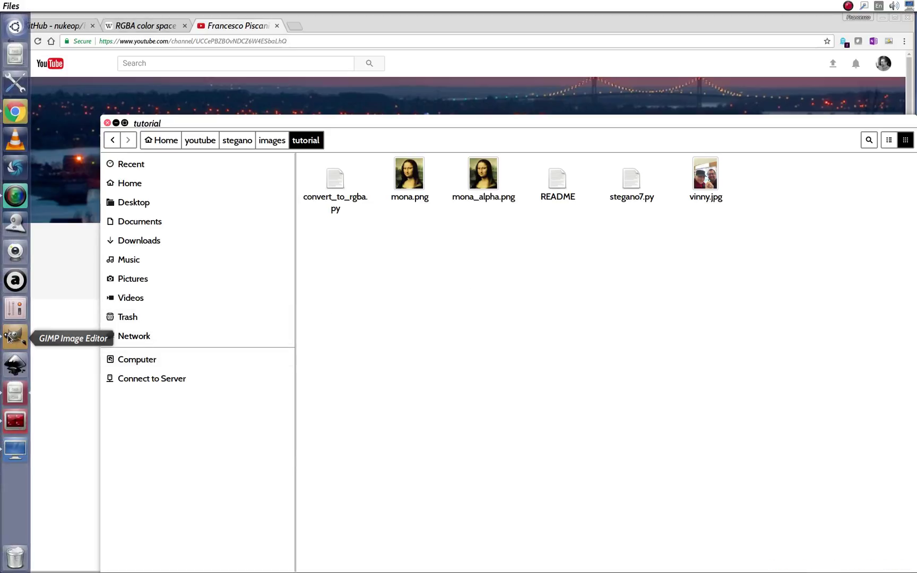
# Step: Review convert_to_rgba.py in gedit, then close the editor
pyautogui.doubleClick(335, 187)
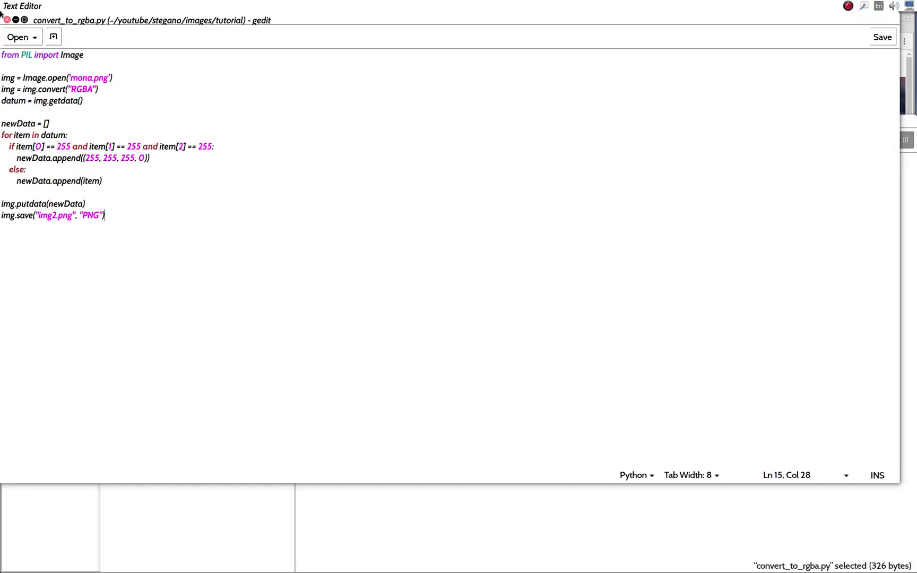
pyautogui.moveTo(2, 329)
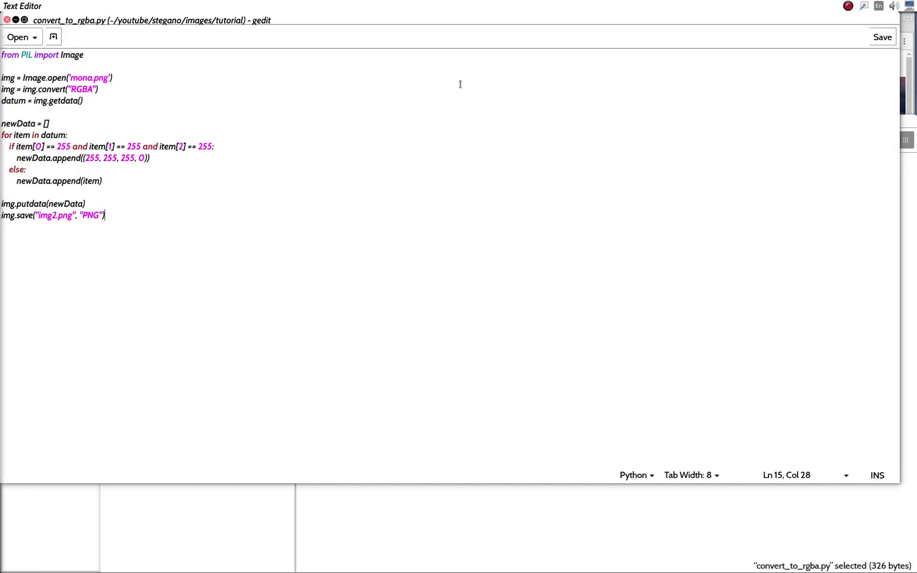
pyautogui.click(7, 20)
# Step: Suspend the running display command, maximize the terminal and clear it
pyautogui.moveTo(1, 403)
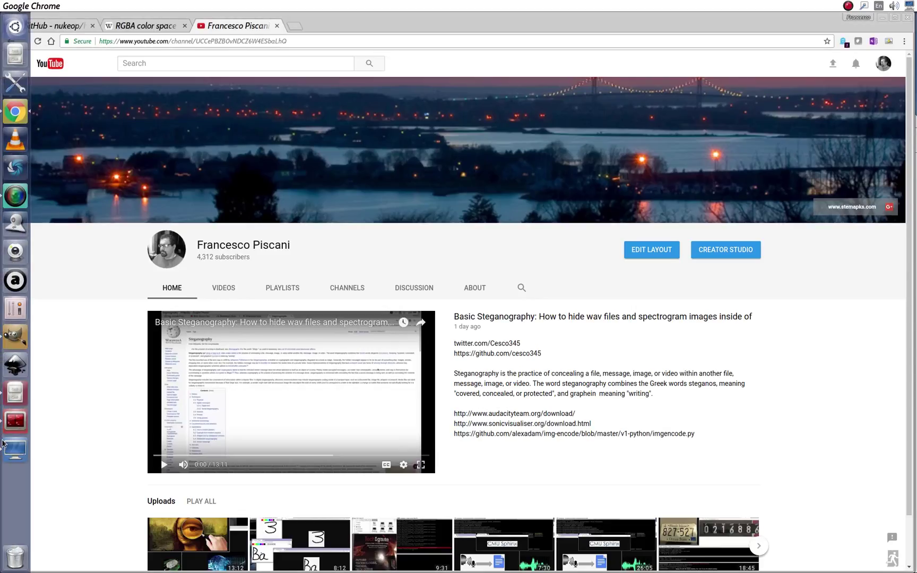
pyautogui.click(3, 444)
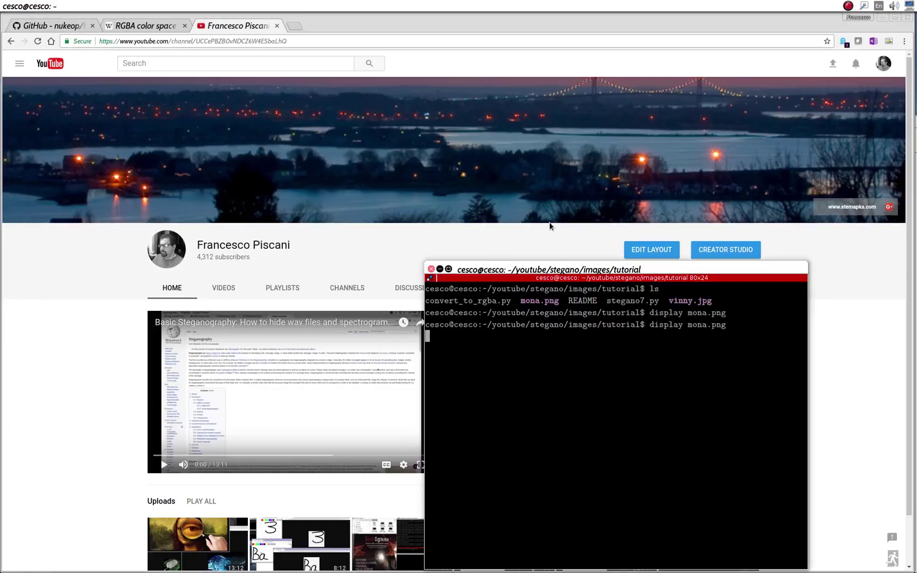
pyautogui.hotkey('ctrl', 'z')
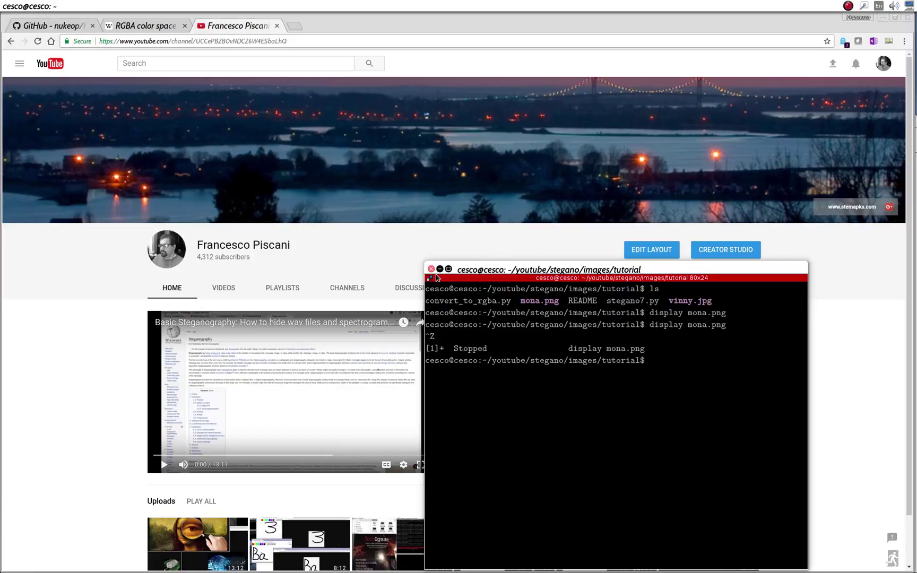
pyautogui.click(448, 269)
pyautogui.write('nan')
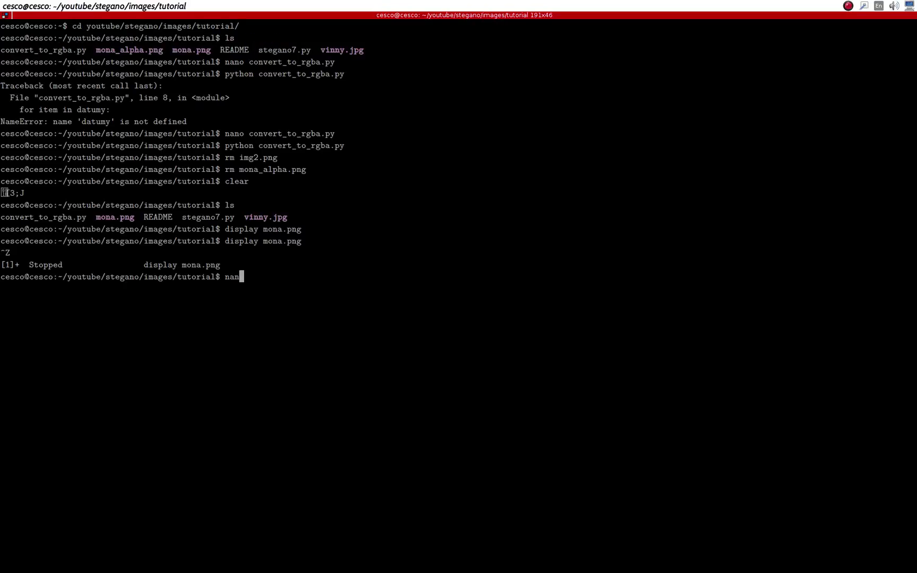
pyautogui.press('BackSpace')
pyautogui.press('BackSpace')
pyautogui.press('BackSpace')
pyautogui.write('clear')
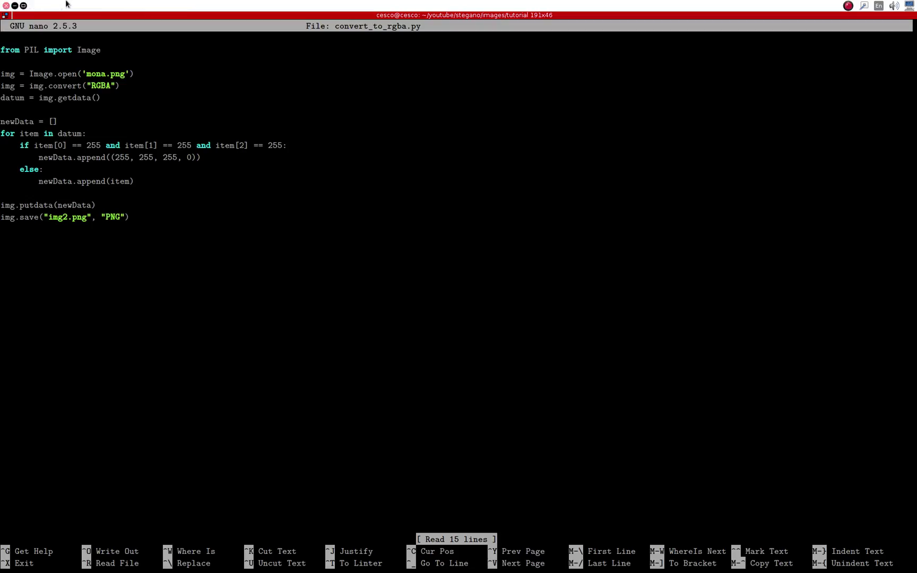
# Step: Highlight the PIL Image import, the Image.open('mona.png') call and the getdata datum line
pyautogui.doubleClick(79, 51)
pyautogui.click(58, 53)
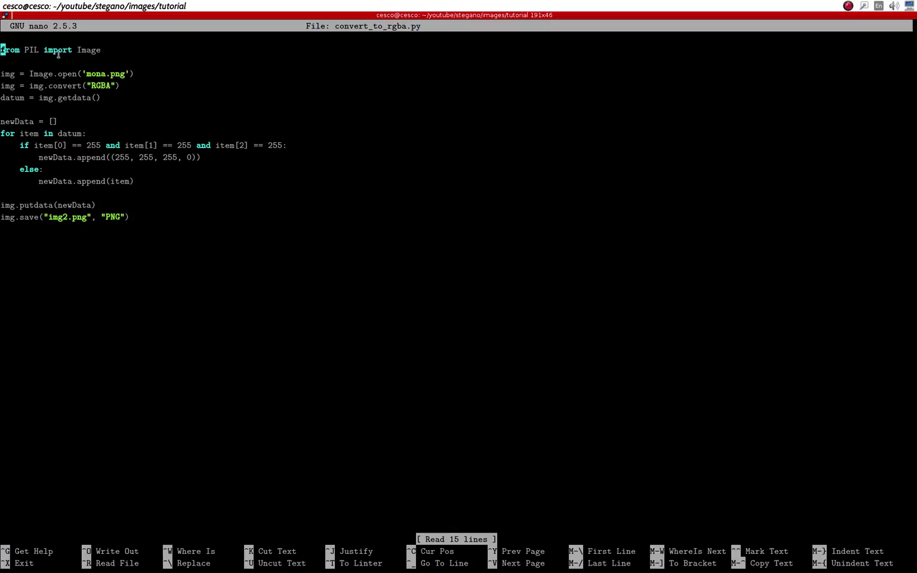
pyautogui.doubleClick(27, 49)
pyautogui.moveTo(30, 74); pyautogui.dragTo(111, 86)
pyautogui.moveTo(58, 99); pyautogui.dragTo(122, 75)
pyautogui.click(87, 74)
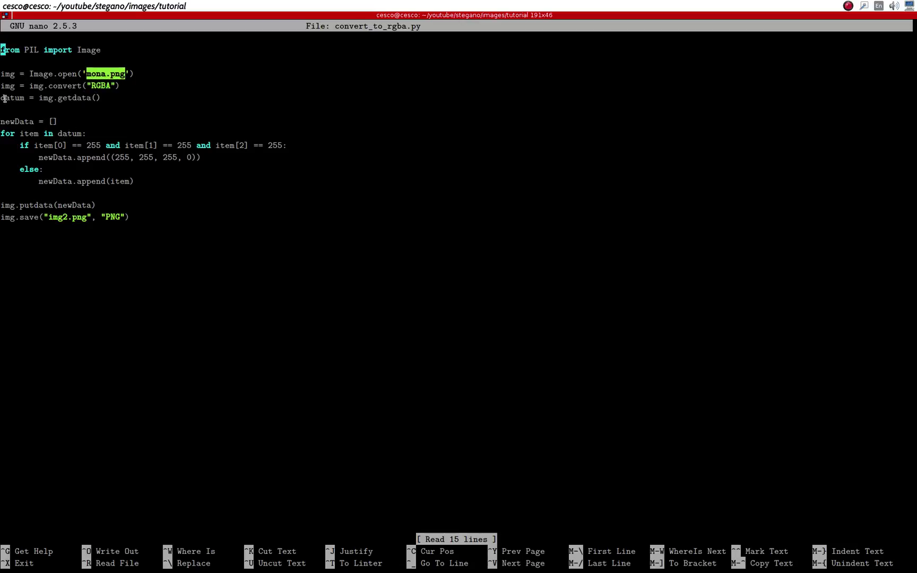
pyautogui.moveTo(2, 98); pyautogui.dragTo(29, 98)
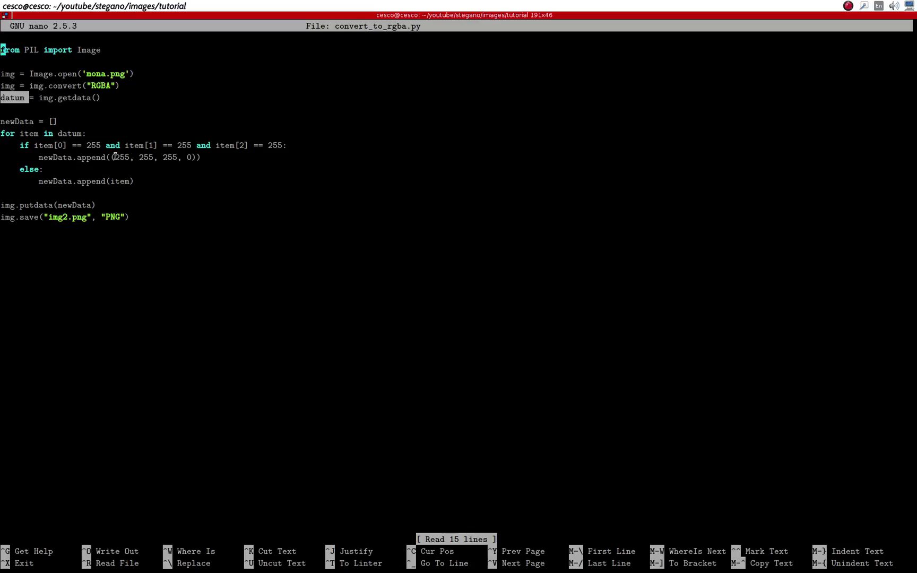
# Step: Highlight the appended (255, 255, 255, 0) transparent white pixel and the img2.png output name
pyautogui.moveTo(112, 157); pyautogui.dragTo(191, 158)
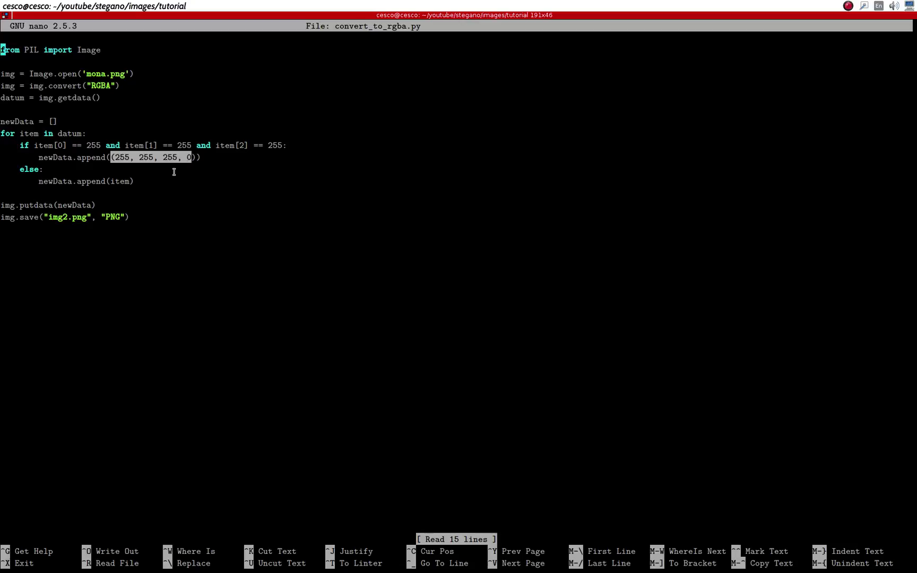
pyautogui.click(162, 167)
pyautogui.moveTo(115, 157); pyautogui.dragTo(173, 157)
pyautogui.click(186, 157)
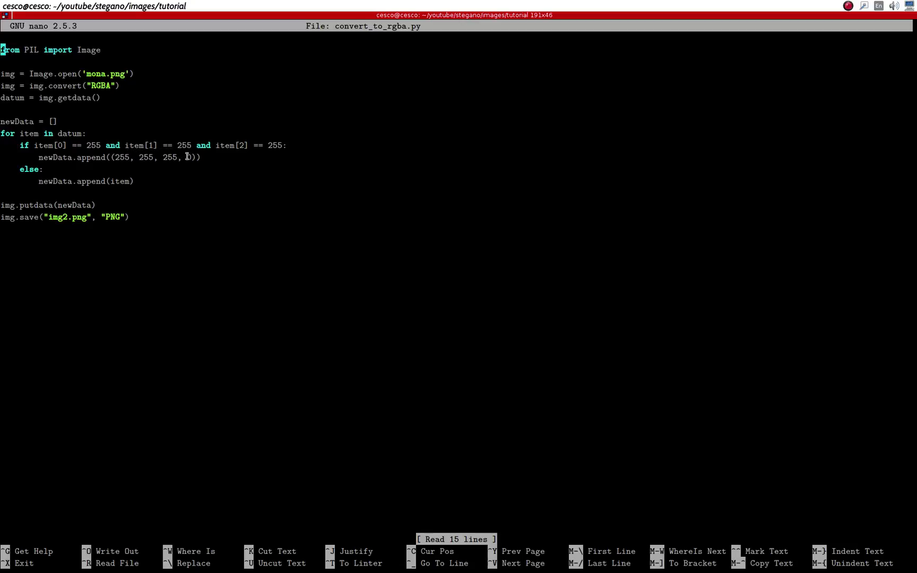
pyautogui.moveTo(53, 218); pyautogui.dragTo(88, 218)
pyautogui.click(53, 239)
pyautogui.click(23, 6)
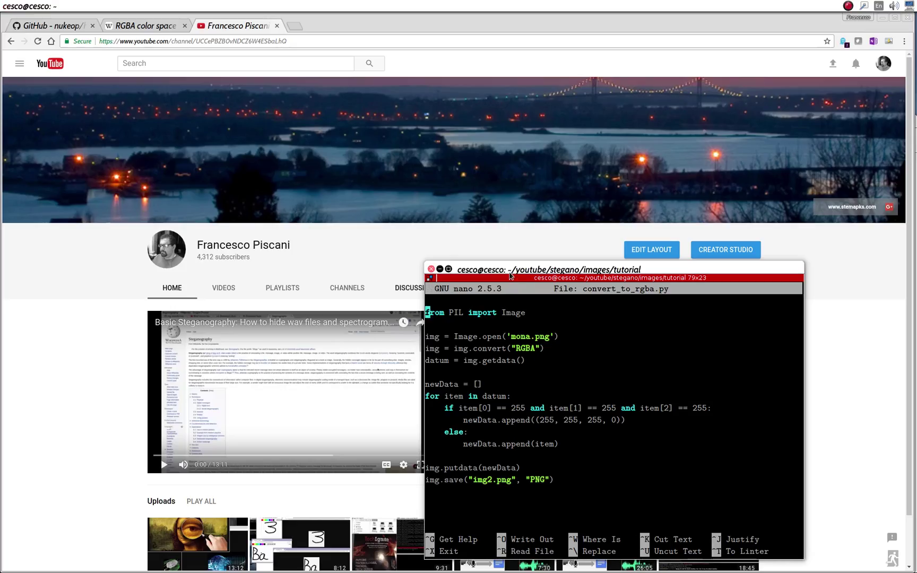
# Step: Exit nano and run python convert_to_rgba.py, confirming img2.png appears in the listing
pyautogui.moveTo(507, 266); pyautogui.dragTo(468, 128)
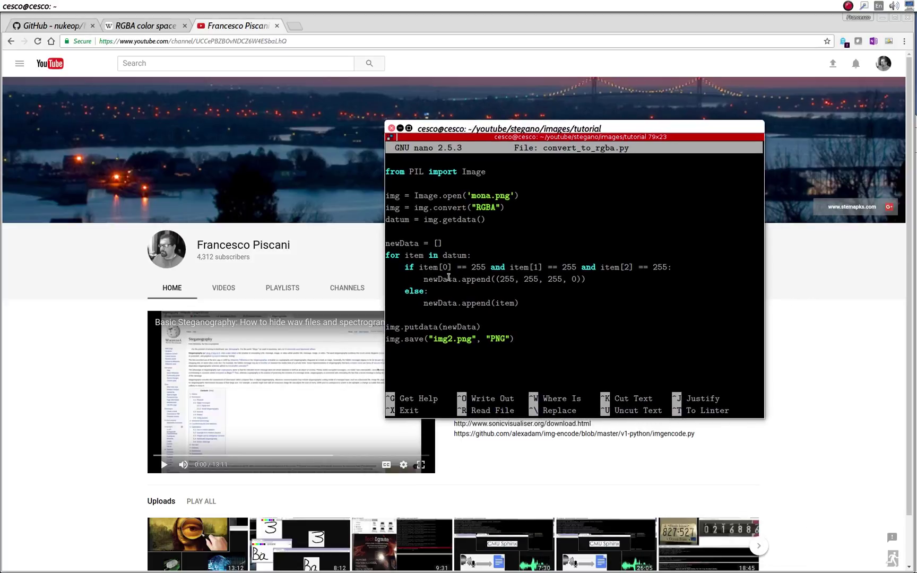
pyautogui.hotkey('ctrl', 'x')
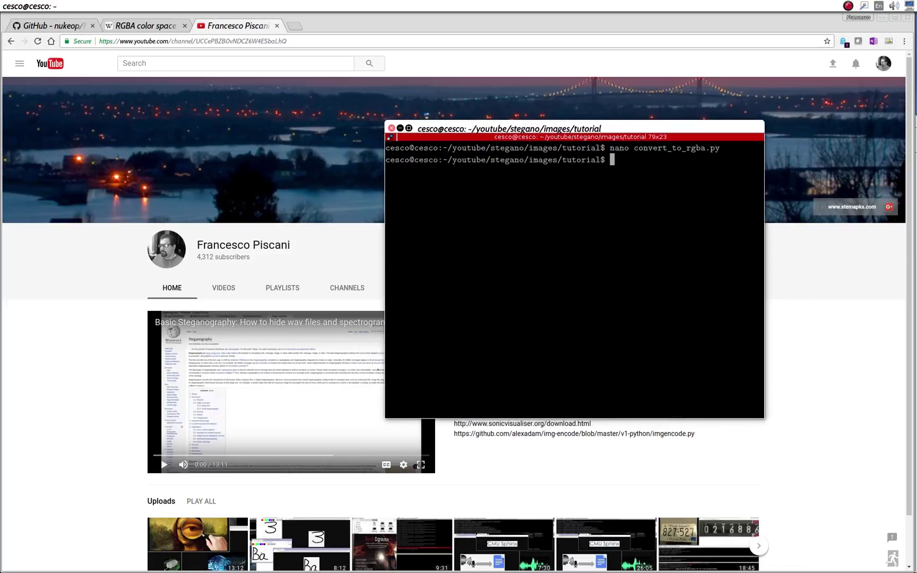
pyautogui.write('python convert_to_rgba.py')
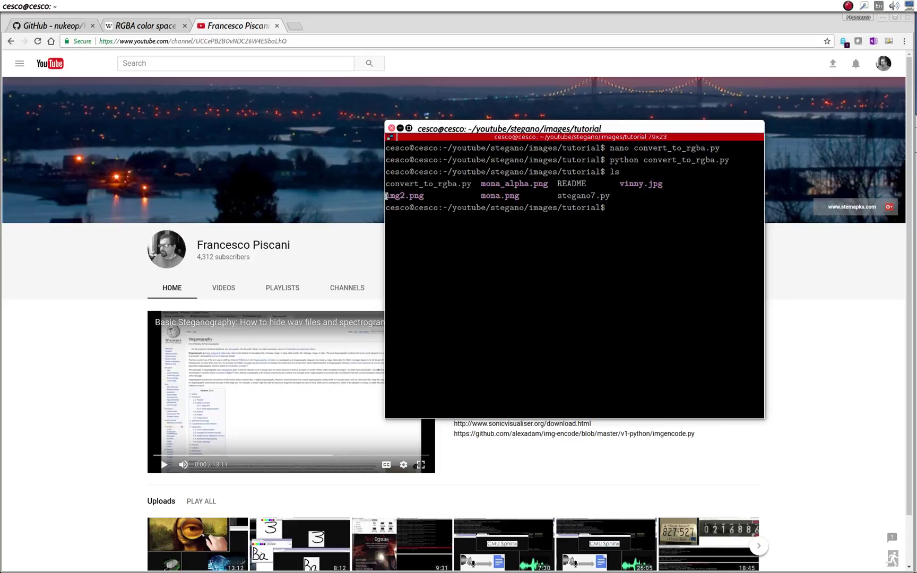
pyautogui.moveTo(386, 195); pyautogui.dragTo(424, 196)
pyautogui.click(422, 260)
# Step: Open img2.png in the ImageMagick display viewer
pyautogui.write('display img2')
pyautogui.press('Tab')
pyautogui.press('Return')
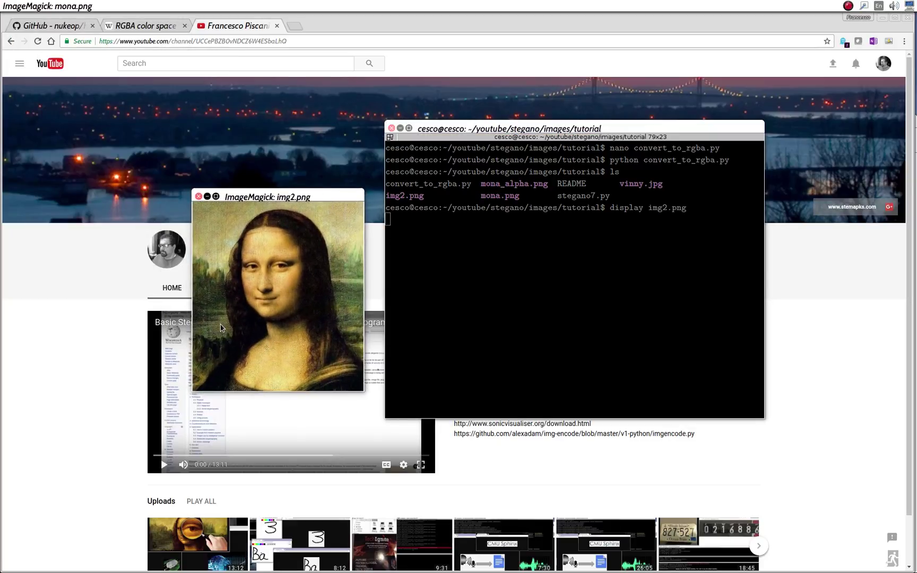
# Step: Show Miscellany > Image Info for img2.png and move it aside to view the TrueColorAlpha statistics
pyautogui.click(220, 327)
pyautogui.click(139, 374)
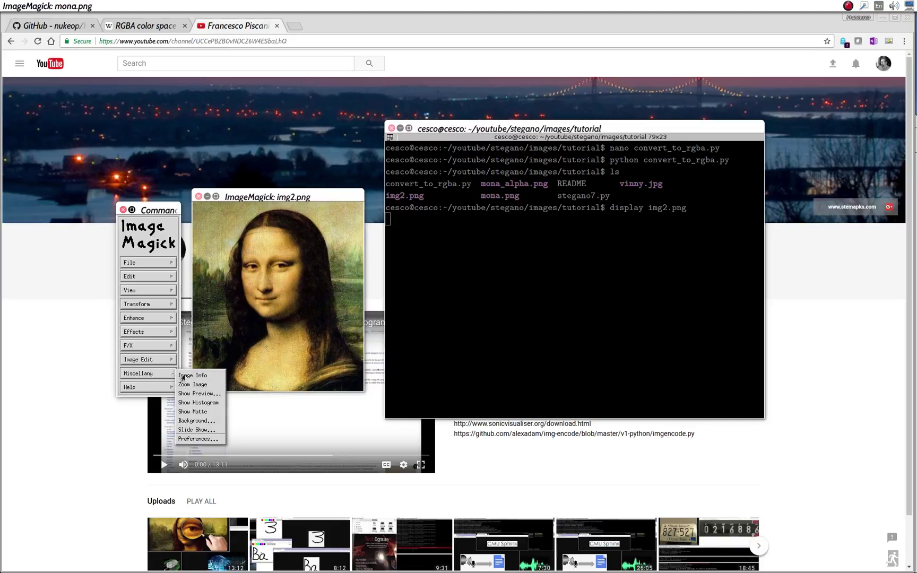
pyautogui.click(183, 376)
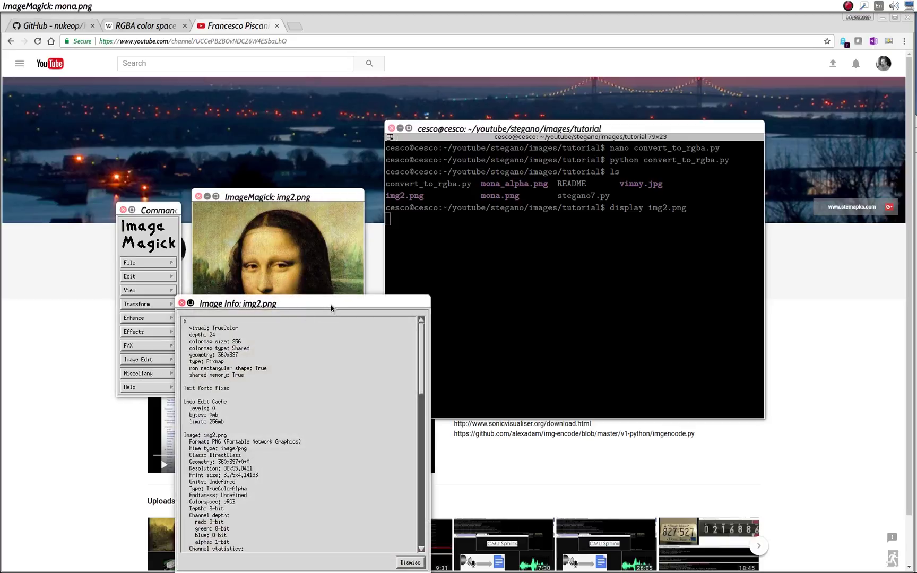
pyautogui.moveTo(329, 303); pyautogui.dragTo(234, 151)
pyautogui.moveTo(323, 239); pyautogui.dragTo(205, 307)
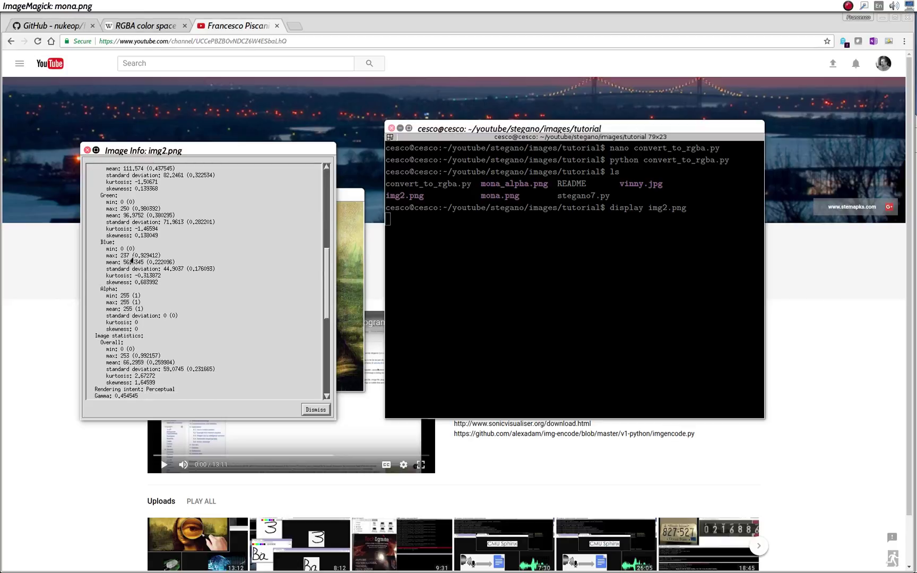